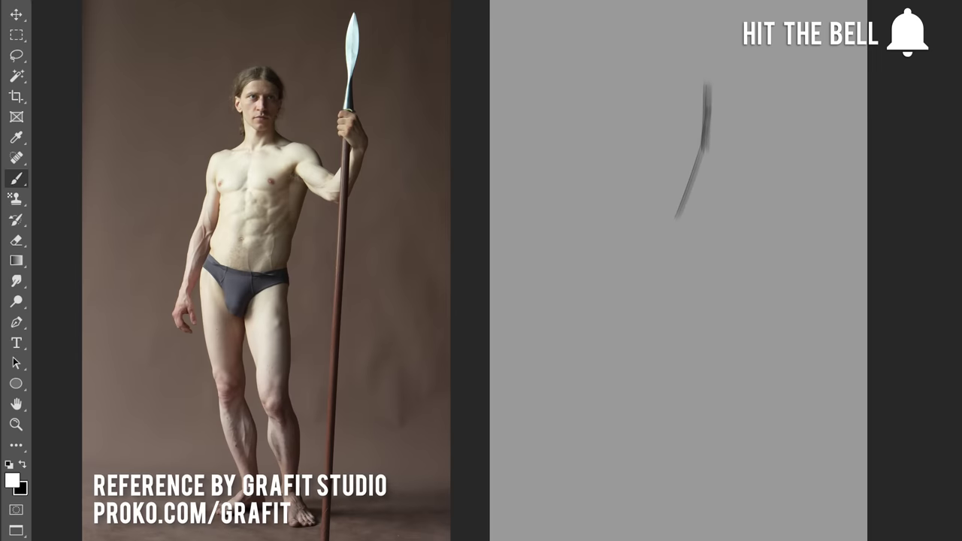
Sketch the pose's central gesture line from the head through the torso and down to the supporting foot.
drag(697, 172, 669, 280)
mouse_move(706, 84)
mouse_down()
mouse_move(658, 291)
mouse_move(675, 505)
mouse_up()
key(ctrl+z)
drag(661, 422, 682, 519)
drag(681, 211, 657, 421)
Draw a tilted shoulder line and an opposing tilted hip line across the central gesture line.
mouse_move(707, 78)
mouse_down()
mouse_move(703, 168)
mouse_move(748, 158)
mouse_up()
key(ctrl+z)
drag(667, 172, 738, 157)
drag(640, 307, 700, 322)
Sketch simple gesture lines for both thighs and lower legs, with a slanted knee line.
mouse_move(626, 301)
mouse_down()
mouse_move(687, 317)
mouse_move(678, 305)
mouse_move(620, 368)
mouse_move(654, 490)
mouse_move(649, 530)
mouse_up()
key(e)
drag(789, 265, 788, 256)
key(b)
drag(690, 314, 692, 415)
mouse_move(628, 400)
mouse_down()
mouse_move(683, 420)
mouse_move(727, 528)
mouse_up()
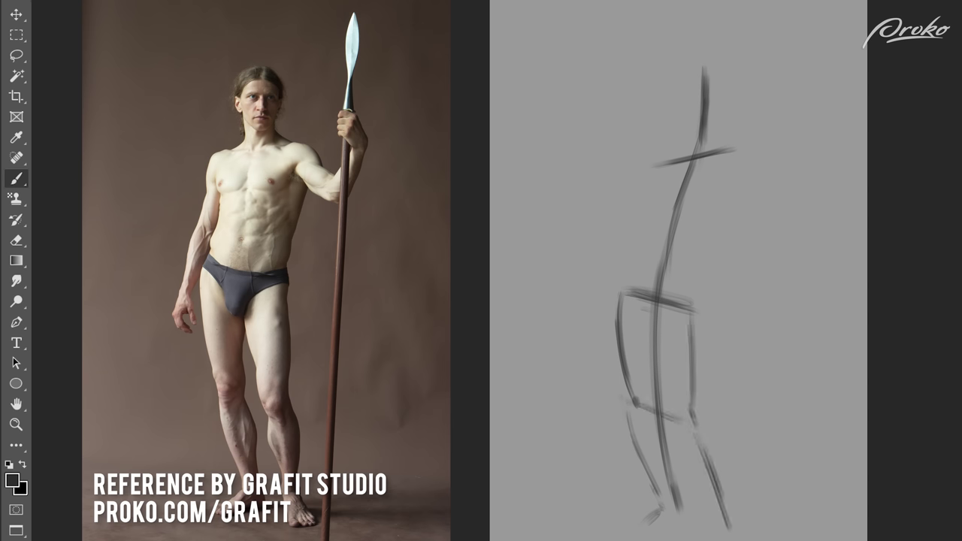
Resize the gesture sketch with Free Transform and nudge it upward on the canvas.
key(ctrl+t)
drag(741, 66, 736, 85)
drag(709, 142, 708, 121)
key(Return)
key(ctrl+Up)
key(ctrl+Up)
Draw the two side contours of the torso from the shoulder line down to the hips.
drag(647, 158, 649, 222)
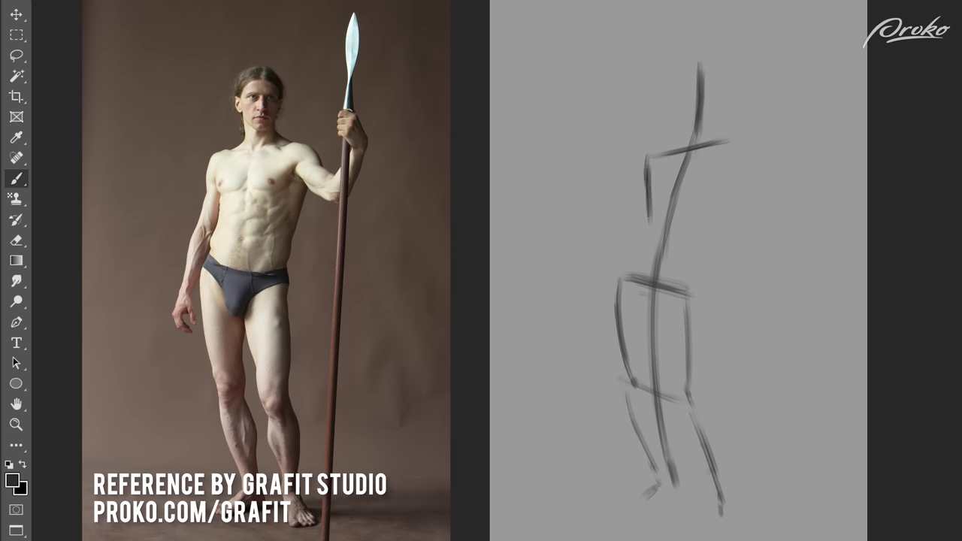
key(ctrl+z)
mouse_move(645, 157)
mouse_down()
mouse_move(643, 207)
mouse_move(620, 269)
mouse_up()
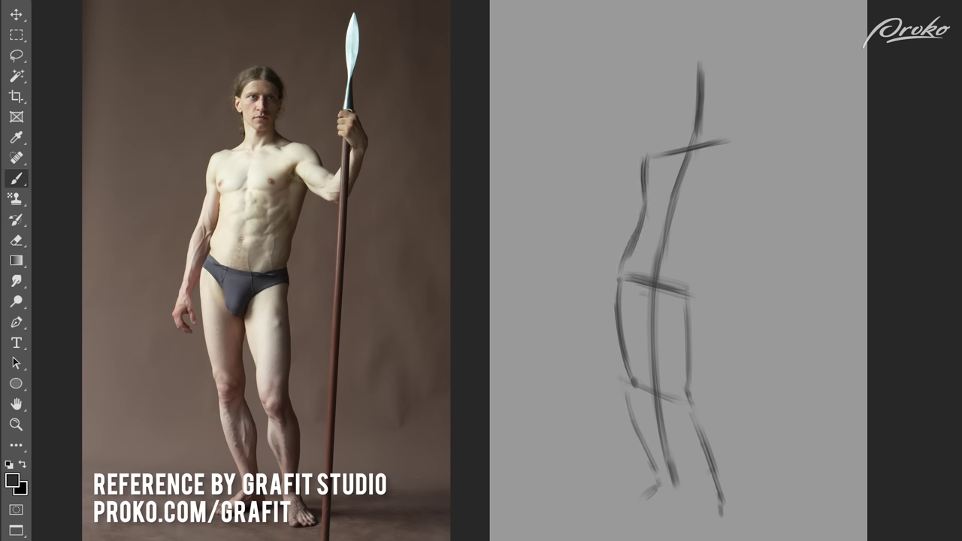
drag(729, 154, 693, 257)
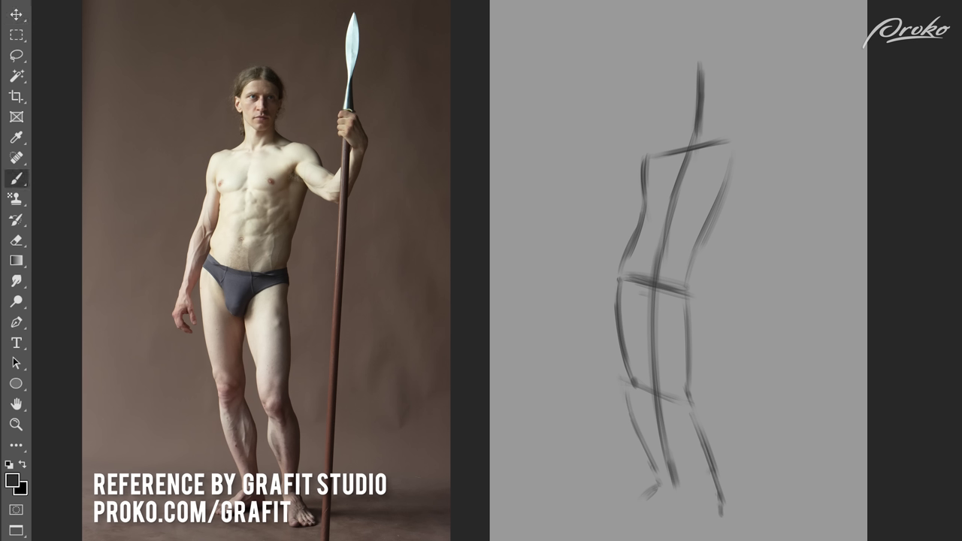
Block in both feet with short strokes at the ends of the lower legs.
drag(721, 497, 710, 530)
drag(663, 498, 636, 508)
drag(730, 533, 713, 537)
drag(661, 500, 644, 507)
Restate the shoulder on the spear side at a steeper slope and sketch the hanging arm's gesture line.
mouse_move(683, 151)
mouse_down()
mouse_move(644, 147)
mouse_move(732, 136)
mouse_up()
drag(686, 148, 733, 128)
mouse_move(641, 147)
mouse_down()
mouse_move(580, 319)
mouse_move(590, 329)
mouse_up()
key(ctrl+z)
Lasso the upper body and hanging arm and rotate them around a pivot at the hips.
key(l)
mouse_move(775, 199)
mouse_down()
mouse_move(616, 280)
mouse_move(774, 199)
mouse_up()
key(ctrl+t)
alt+click(657, 282)
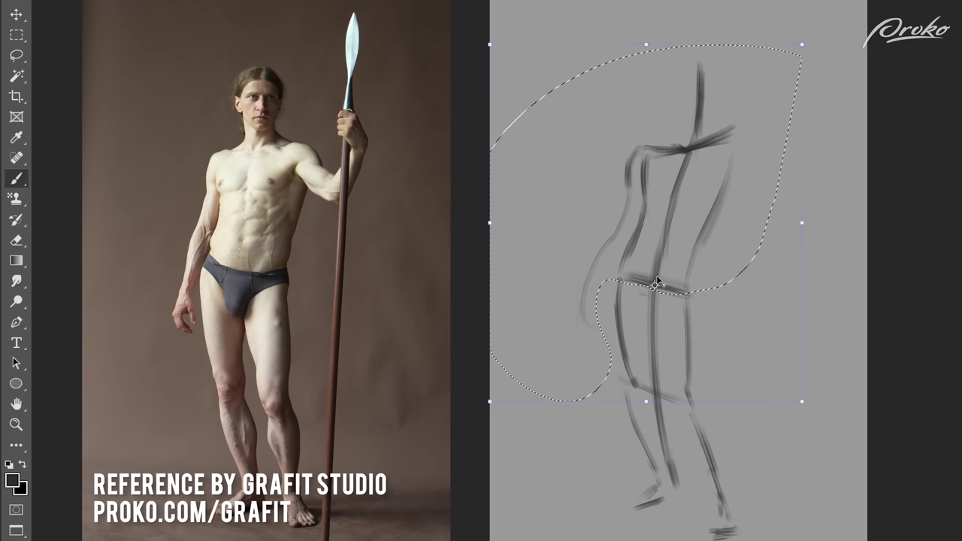
drag(803, 41, 790, 66)
key(Return)
key(ctrl+d)
Rough in the raised arm with light strokes for the upper arm, elbow, forearm and hand.
mouse_move(708, 170)
mouse_down()
mouse_move(740, 199)
mouse_move(749, 172)
mouse_up()
drag(743, 206, 750, 205)
drag(758, 120, 785, 128)
drag(687, 88, 622, 88)
drag(652, 62, 687, 186)
drag(630, 99, 618, 204)
drag(677, 194, 674, 213)
drag(622, 217, 662, 227)
drag(621, 201, 631, 101)
drag(655, 64, 688, 180)
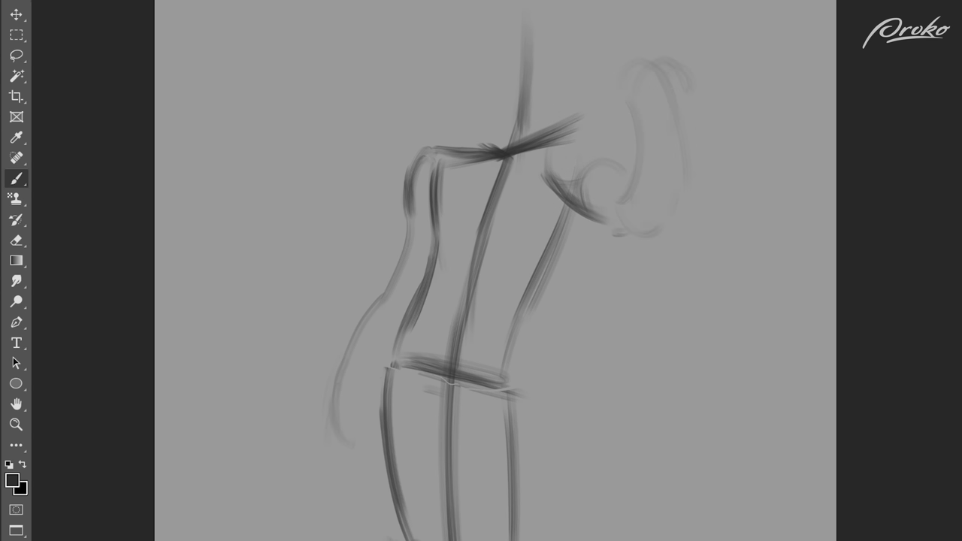
Draw the rounded shoulder into the raised upper arm and darken the shoulder line across the torso.
drag(595, 161, 621, 173)
drag(573, 133, 635, 168)
mouse_move(432, 163)
mouse_down()
mouse_move(579, 128)
mouse_move(599, 156)
mouse_up()
mouse_move(544, 134)
mouse_down()
mouse_move(602, 154)
mouse_move(428, 151)
mouse_up()
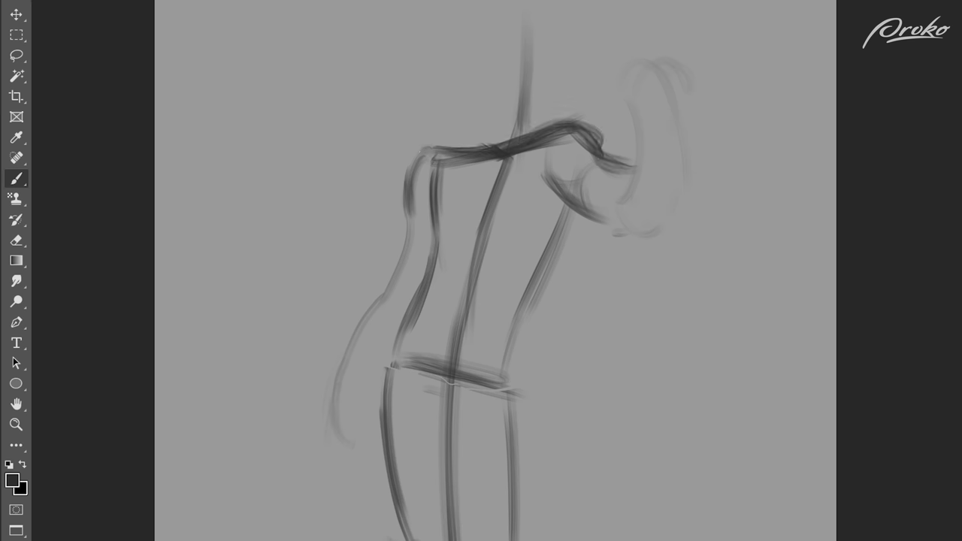
Redraw the raised forearm and hand closer to the body and erase the excess construction strokes.
key(e)
key(b)
drag(661, 106, 595, 214)
drag(635, 90, 655, 123)
key(l)
mouse_move(619, 85)
mouse_down()
mouse_move(659, 57)
mouse_move(679, 106)
mouse_up()
key(e)
mouse_move(679, 107)
mouse_down()
mouse_move(646, 124)
mouse_move(593, 204)
mouse_move(639, 215)
mouse_move(597, 237)
mouse_up()
key(b)
Draw the neck and a rounded head shape, erasing the gesture line that runs through them.
drag(493, 63, 493, 148)
drag(479, 63, 490, 181)
key(e)
mouse_move(492, 82)
mouse_down()
mouse_move(507, 143)
mouse_move(488, 128)
mouse_move(492, 149)
mouse_up()
key(b)
drag(494, 8, 482, 100)
mouse_move(479, 24)
mouse_down()
mouse_move(484, 90)
mouse_move(523, 104)
mouse_move(543, 102)
mouse_move(543, 24)
mouse_up()
drag(540, 12, 479, 22)
Draw the spear as a long straight line beside the raised hand and adjust the sketch with Free Transform.
mouse_move(748, 526)
mouse_down()
mouse_move(749, 2)
mouse_move(824, 20)
mouse_move(813, 7)
mouse_up()
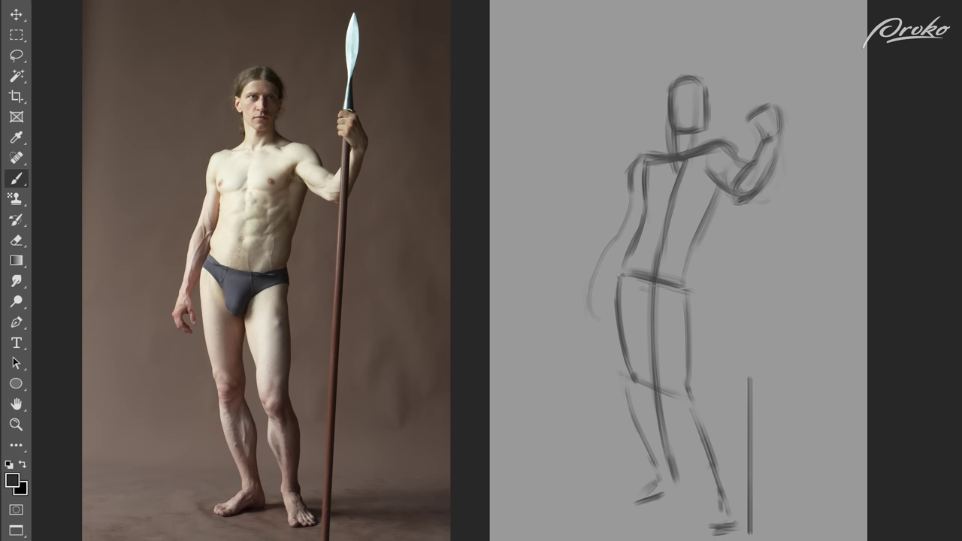
key(ctrl+t)
key(shift+Right)
key(shift+Right)
key(shift+Right)
key(Return)
key(ctrl+t)
right_click(682, 303)
click(735, 359)
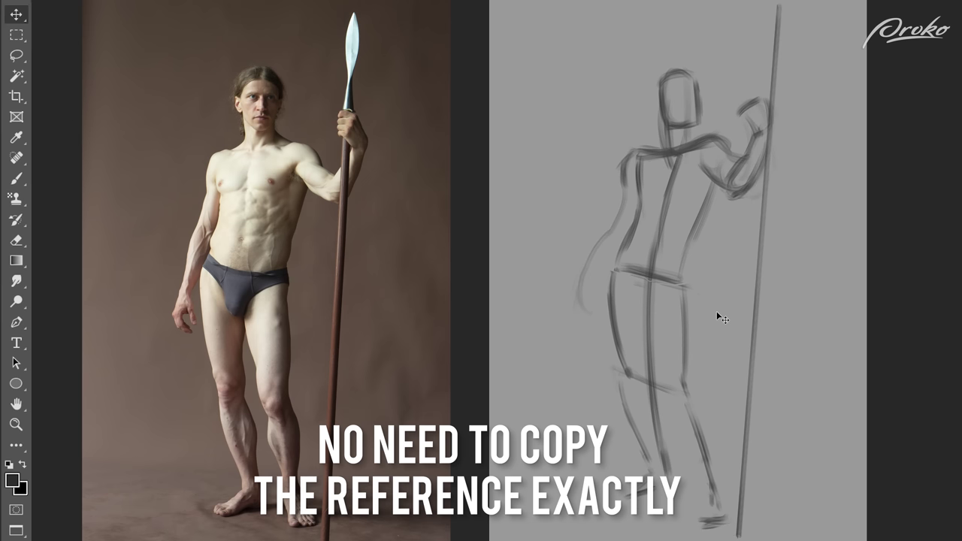
Strengthen the torso's side contour and redraw the raised forearm and angular hand gripping the spear.
key(b)
mouse_move(724, 188)
mouse_down()
mouse_move(699, 236)
mouse_move(687, 299)
mouse_up()
key(e)
mouse_move(760, 105)
mouse_down()
mouse_move(740, 166)
mouse_move(780, 134)
mouse_up()
key(b)
drag(732, 167, 780, 138)
mouse_move(738, 197)
mouse_down()
mouse_move(782, 145)
mouse_move(784, 129)
mouse_move(757, 124)
mouse_up()
drag(759, 125, 782, 143)
drag(777, 105, 789, 140)
mouse_move(778, 102)
mouse_down()
mouse_move(757, 122)
mouse_move(785, 137)
mouse_up()
drag(758, 127, 774, 145)
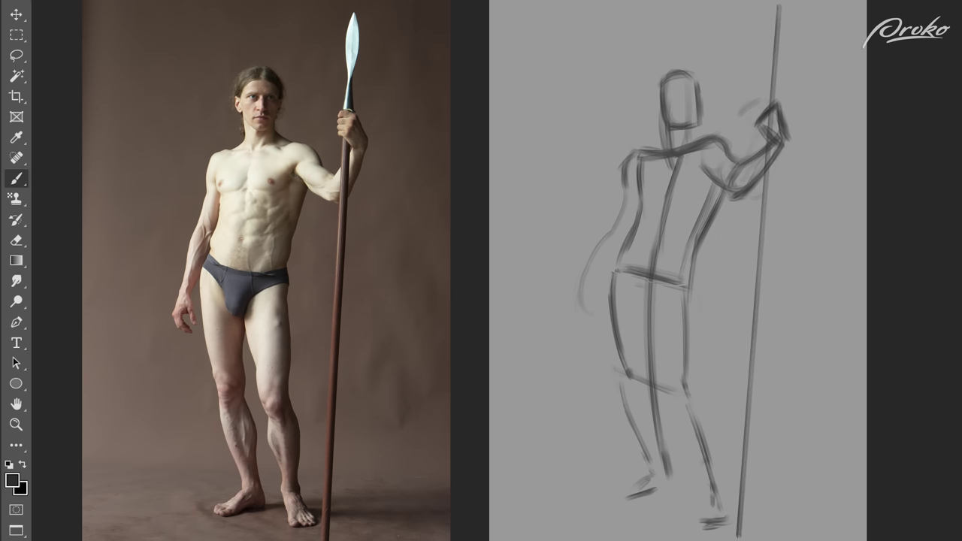
Sketch the neck's far side and the slope from the neck down to the hanging arm's shoulder.
drag(693, 125, 681, 149)
mouse_move(692, 126)
mouse_down()
mouse_move(680, 149)
mouse_move(658, 149)
mouse_up()
key(e)
key(b)
mouse_move(664, 110)
mouse_down()
mouse_move(672, 172)
mouse_move(640, 155)
mouse_up()
Lasso the raised forearm and hand and adjust them against the spear.
scroll(666, 102, up, 3)
key(l)
mouse_move(907, 110)
mouse_down()
mouse_move(865, 273)
mouse_move(796, 132)
mouse_up()
key(b)
mouse_move(817, 201)
mouse_down()
mouse_move(897, 177)
mouse_move(890, 202)
mouse_up()
key(v)
key(ctrl+d)
Erase and redraw the shoulder line beside the neck, and lighten the torso contour near the waist.
key(e)
drag(742, 175, 715, 185)
key(b)
drag(706, 184, 746, 171)
mouse_move(683, 202)
mouse_down()
mouse_move(777, 167)
mouse_move(754, 166)
mouse_up()
drag(707, 185, 676, 206)
key(e)
drag(749, 269, 755, 297)
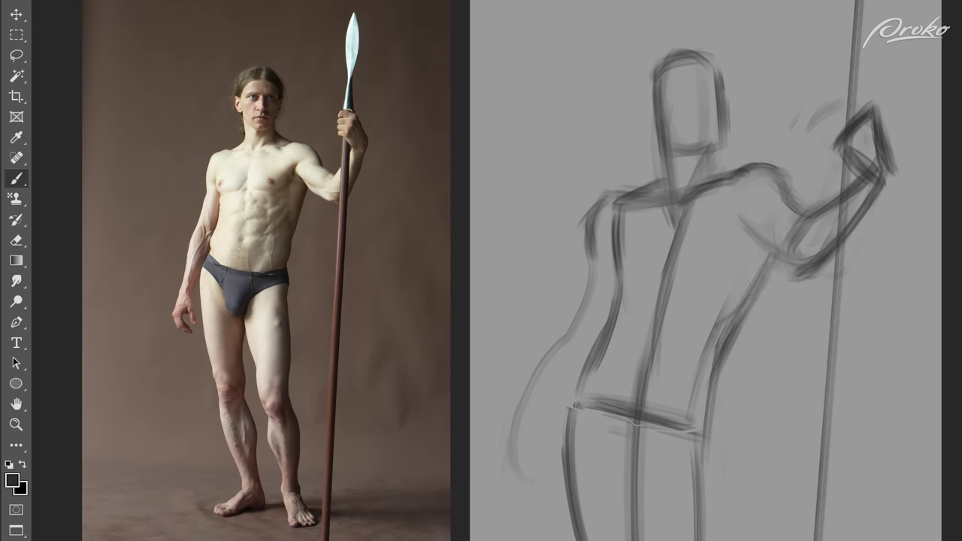
Draw the ear on the side of the head and adjust the selected head lines with Free Transform.
key(b)
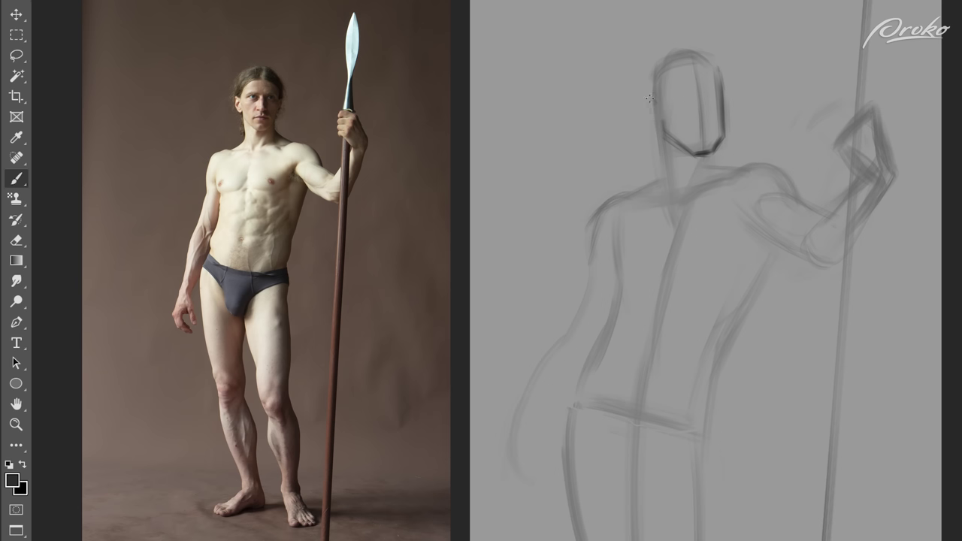
drag(651, 94, 660, 128)
key(l)
mouse_move(740, 112)
mouse_down()
mouse_move(773, 17)
mouse_move(740, 100)
mouse_move(685, 2)
mouse_move(762, 5)
mouse_up()
key(ctrl+d)
key(ctrl+t)
key(Return)
key(ctrl+d)
Draw the neck's contour from below the ear down to the collarbone.
key(b)
drag(661, 133, 667, 189)
key(ctrl+z)
mouse_move(660, 122)
mouse_down()
mouse_move(671, 191)
mouse_move(665, 181)
mouse_up()
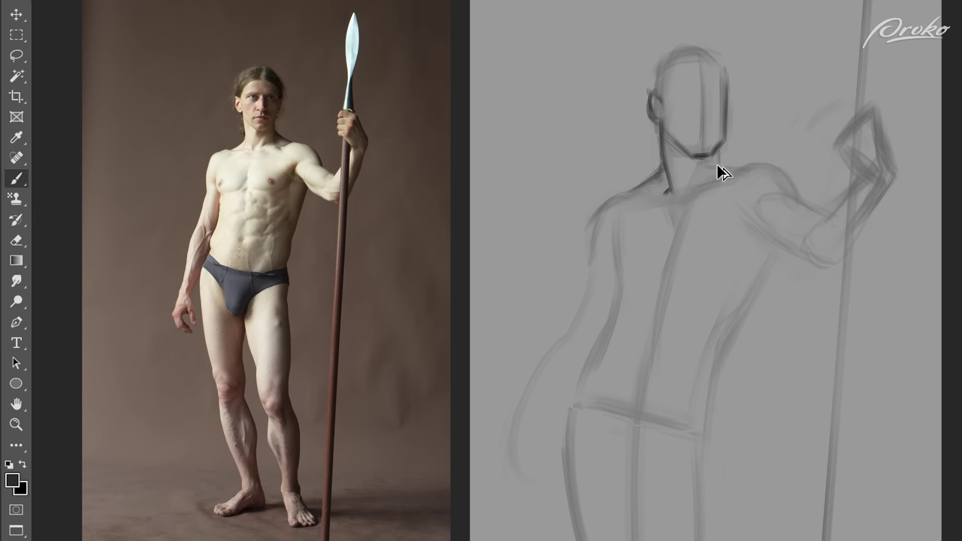
Define the contour from the neck over the raised arm's shoulder.
key(ctrl+minus)
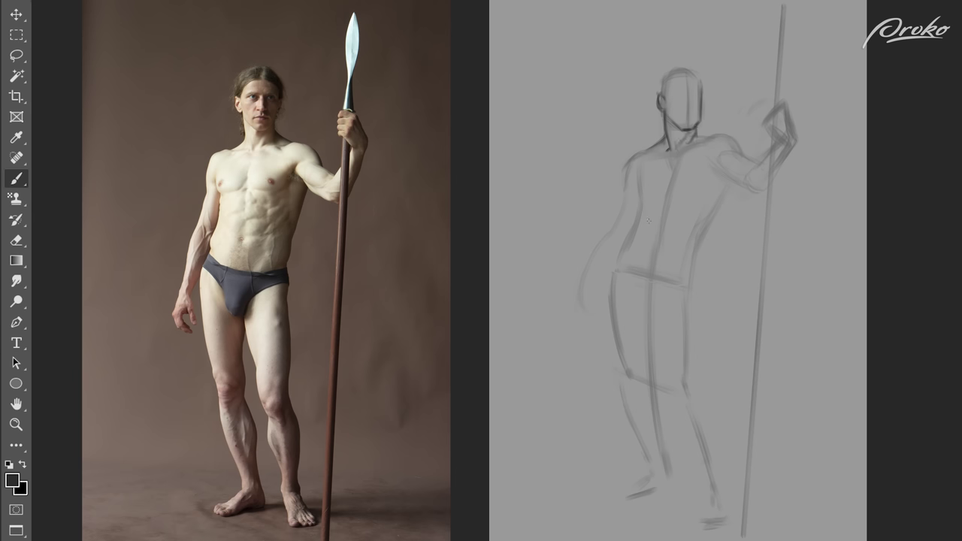
key(e)
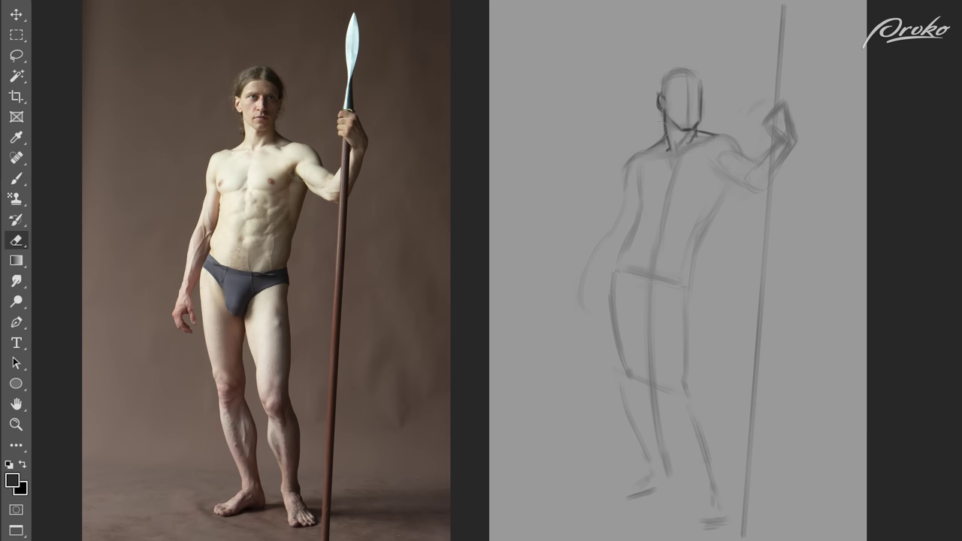
key(b)
drag(675, 138, 742, 155)
key(ctrl+z)
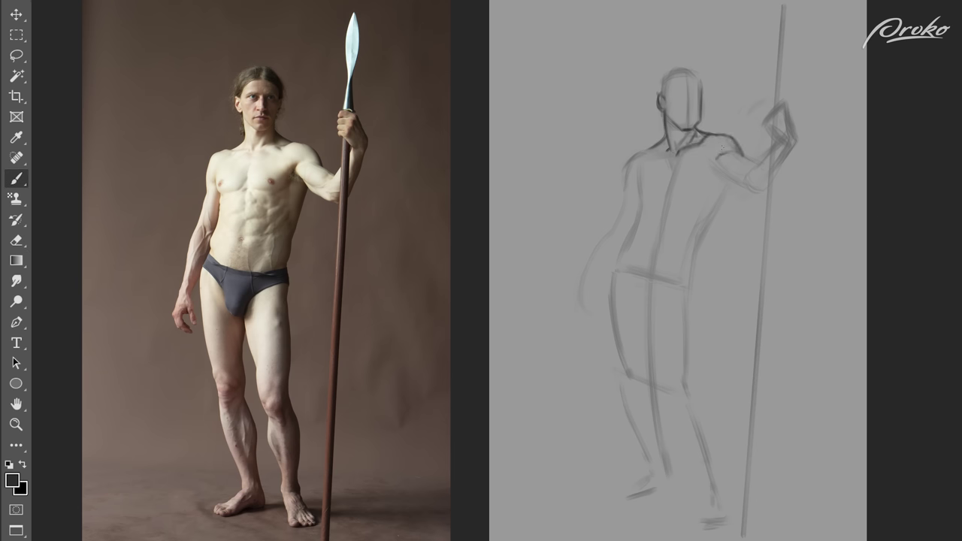
Draw the curved lower edge of the chest, the rib cage side, the armpit strokes and the sternum line.
mouse_move(638, 196)
mouse_down()
mouse_move(722, 211)
mouse_move(701, 226)
mouse_move(708, 220)
mouse_up()
drag(730, 184, 699, 227)
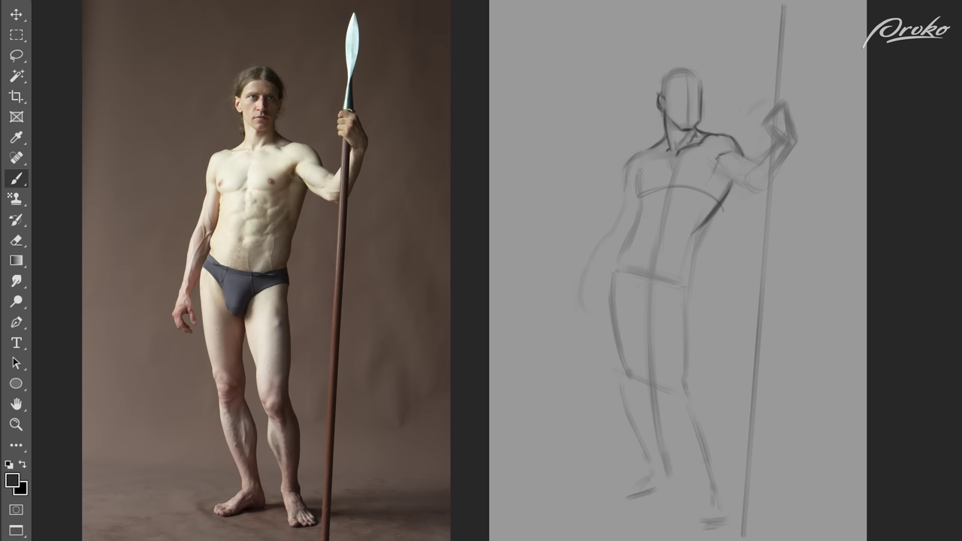
scroll(668, 96, up, 5)
drag(752, 205, 710, 257)
drag(753, 217, 727, 257)
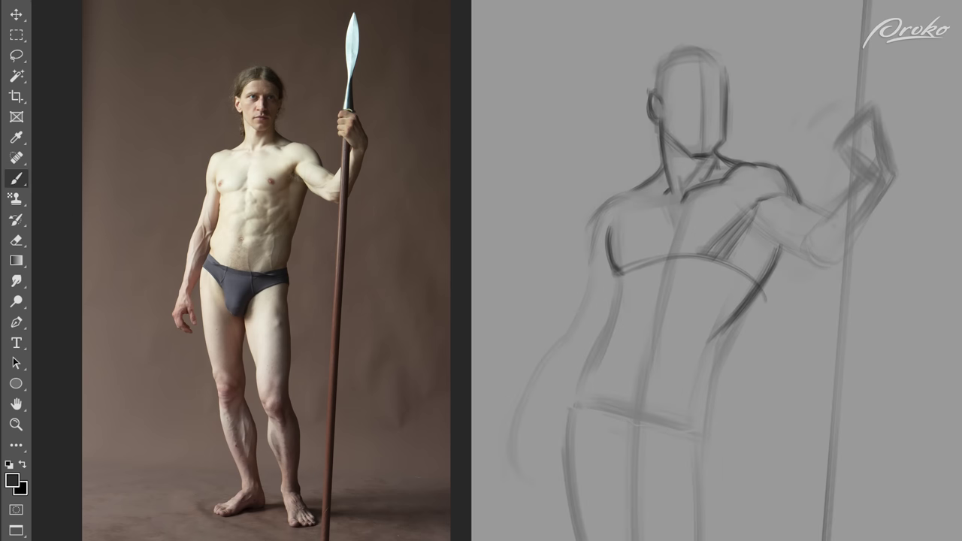
drag(675, 199, 667, 258)
Draw the waist contour curving toward the pelvis and the side edge of the abdominal muscles.
mouse_move(744, 310)
mouse_down()
mouse_move(718, 356)
mouse_move(661, 397)
mouse_move(643, 451)
mouse_up()
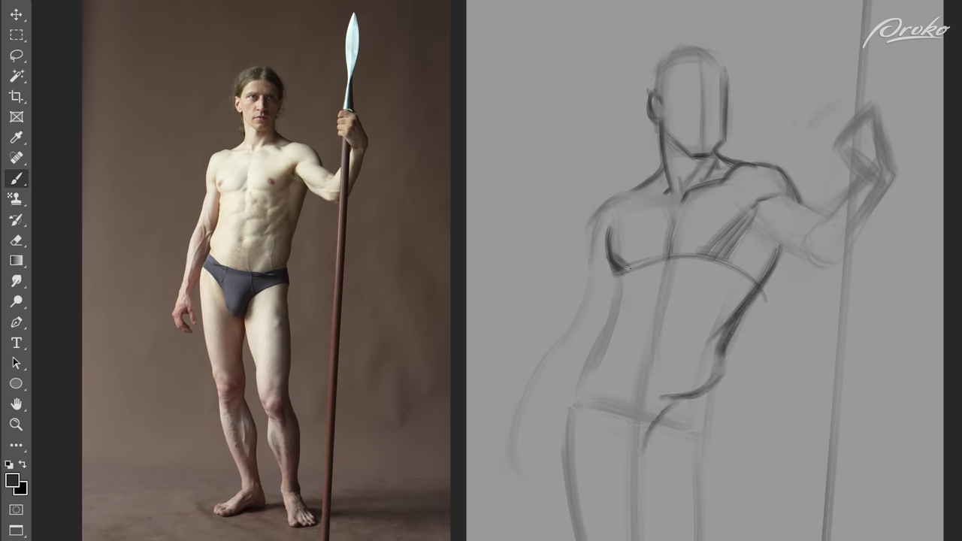
key(ctrl+minus)
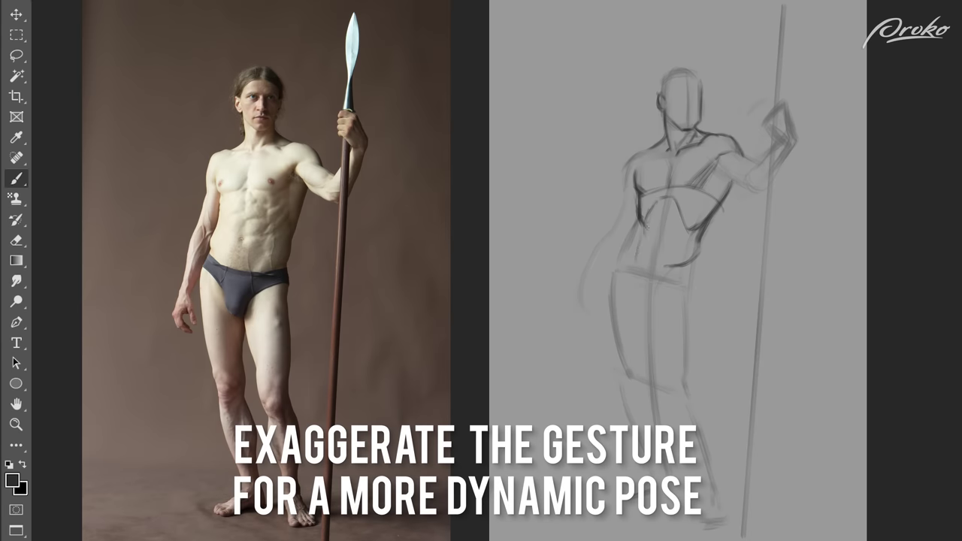
drag(651, 217, 636, 267)
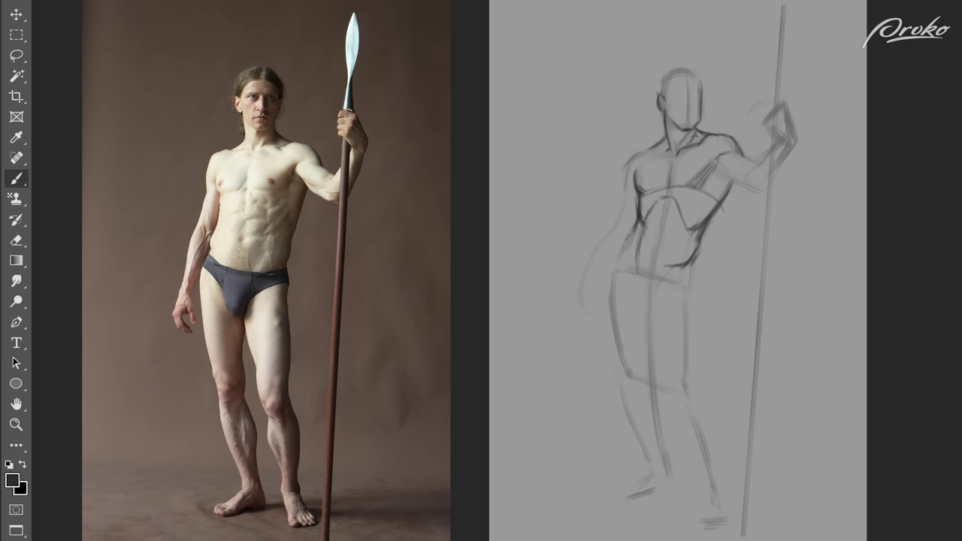
Soften the end of the waist curve and refine the lower abdomen and the opposite waist contour.
key(e)
drag(669, 266, 689, 263)
key(b)
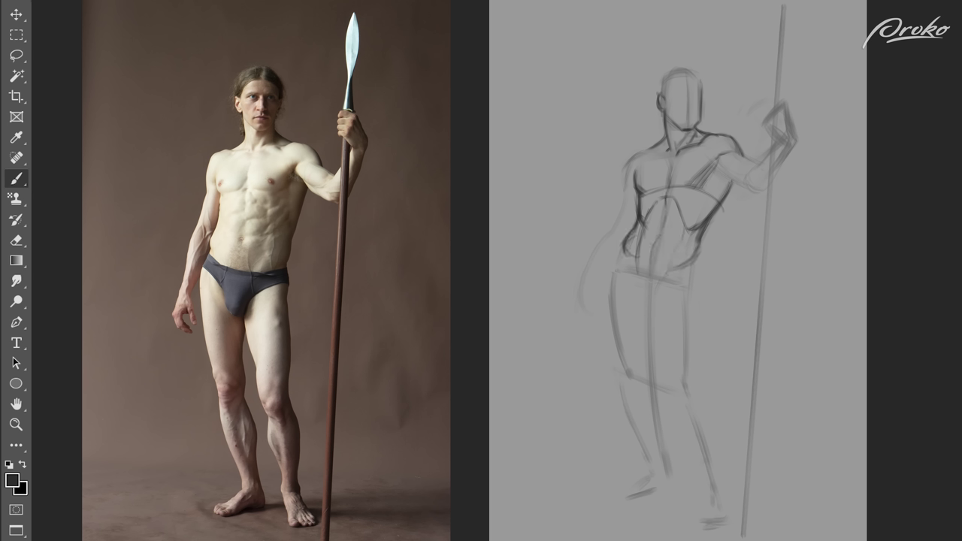
drag(645, 255, 659, 272)
drag(637, 223, 622, 245)
key(e)
key(b)
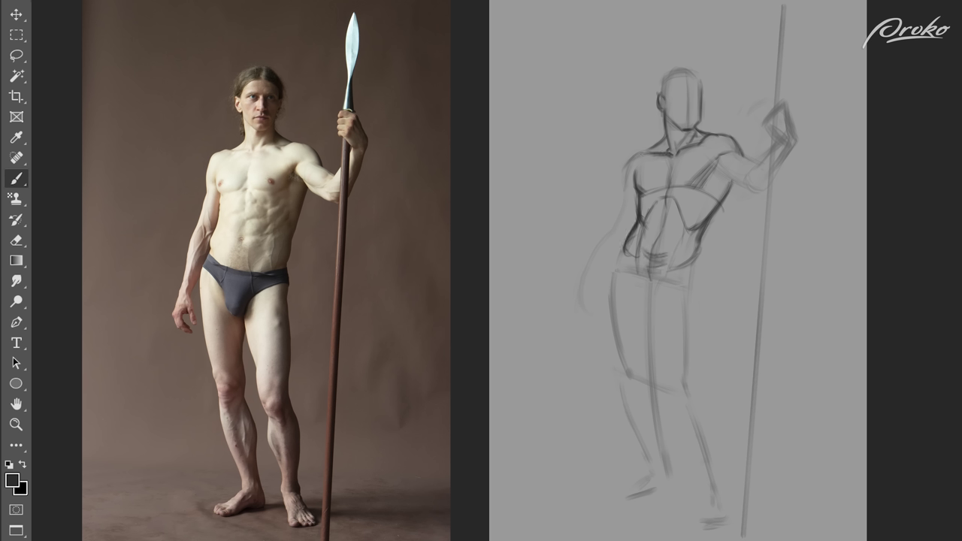
Outline the hanging arm from the shoulder through the elbow and forearm.
drag(629, 162, 624, 199)
drag(626, 204, 614, 233)
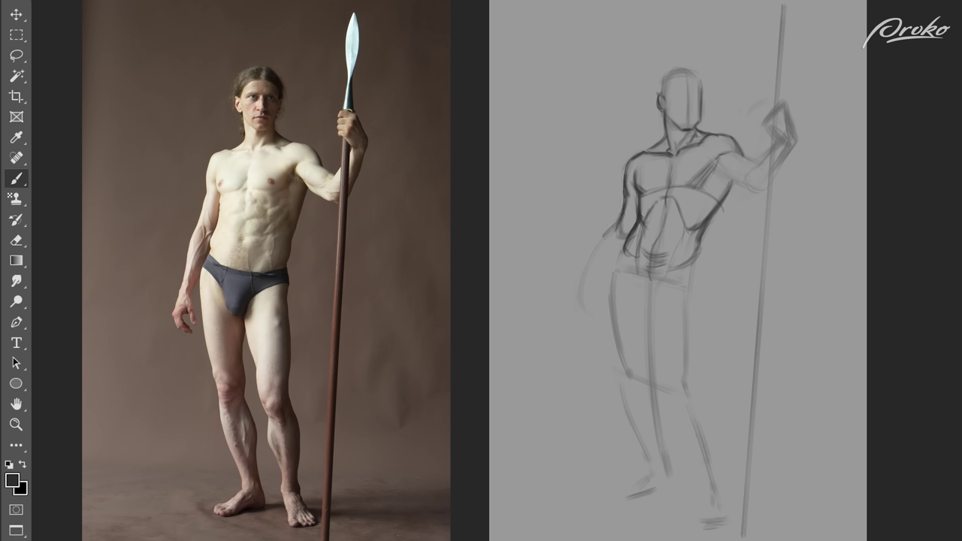
mouse_move(616, 223)
mouse_down()
mouse_move(583, 290)
mouse_move(623, 247)
mouse_up()
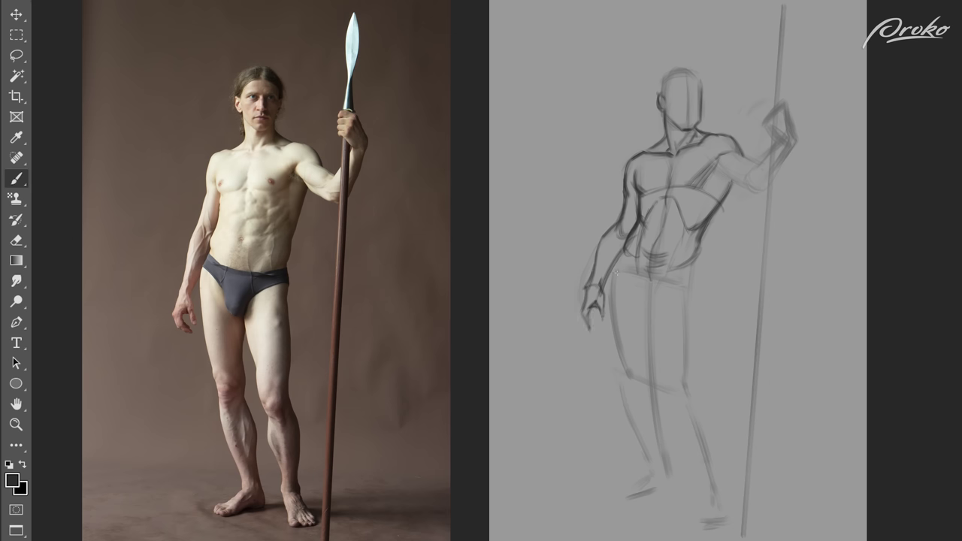
Darken the outer contour of the leg below the hanging arm from the hip down to the knee.
drag(622, 260, 625, 251)
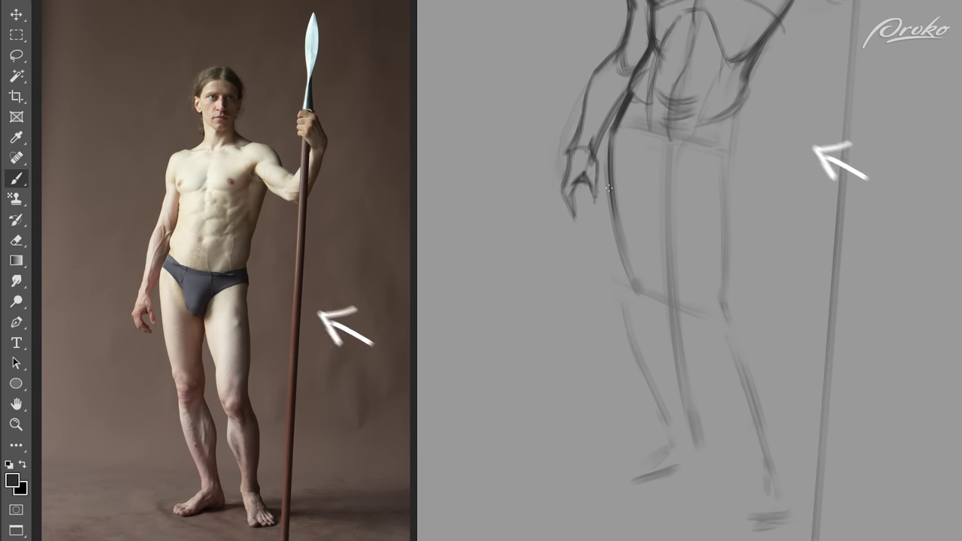
drag(611, 313, 628, 376)
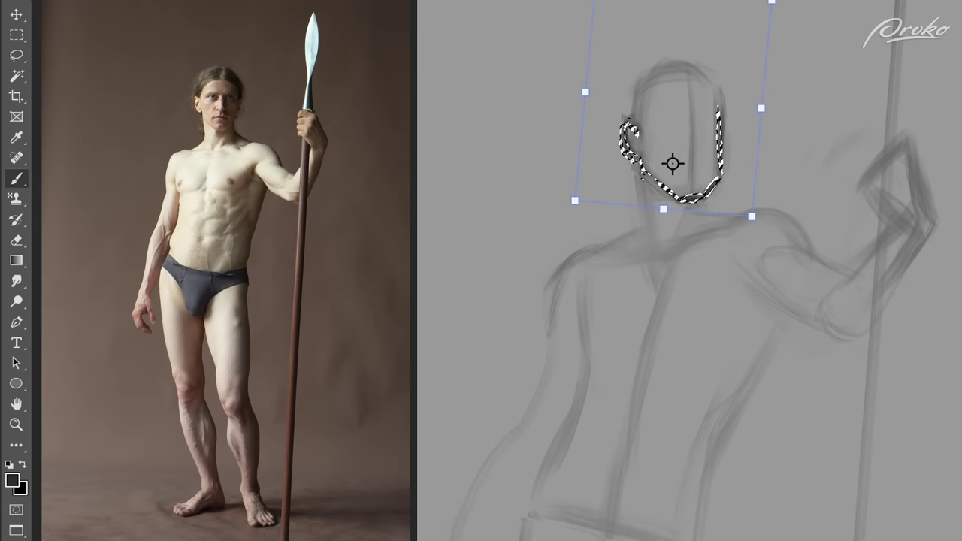
key(Return)
key(ctrl+d)
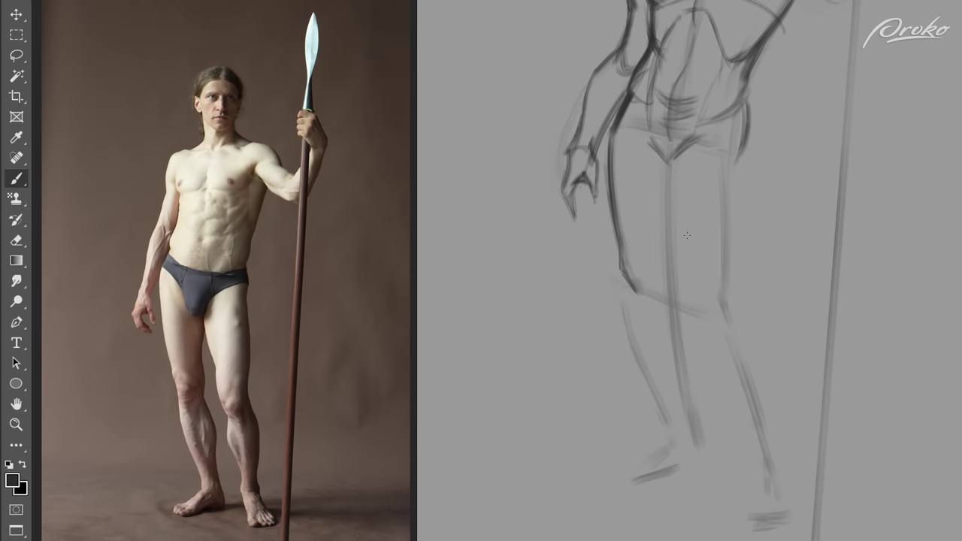
Draw the inner and outer contours of the spear-side thigh from hip to knee, with a cross-contour over its upper part.
drag(669, 162, 700, 287)
drag(697, 134, 714, 301)
mouse_move(746, 118)
mouse_down()
mouse_move(740, 161)
mouse_move(754, 252)
mouse_up()
drag(745, 154, 756, 277)
drag(755, 242, 745, 303)
drag(752, 210, 694, 225)
Erase stray lines on the spear-side upper thigh and redraw its inner contour and the edge of the neighbouring thigh.
key(e)
drag(742, 154, 688, 225)
key(b)
mouse_move(730, 132)
mouse_down()
mouse_move(750, 190)
mouse_move(699, 218)
mouse_up()
drag(707, 126, 702, 279)
drag(704, 150, 707, 299)
drag(707, 147, 744, 154)
key(ctrl+z)
Draw the front hip curve into the spear-side thigh and strengthen the inner contour down to the knee.
mouse_move(720, 115)
mouse_down()
mouse_move(697, 215)
mouse_move(745, 158)
mouse_up()
drag(719, 113, 696, 257)
drag(668, 160, 691, 232)
key(ctrl+z)
mouse_move(674, 197)
mouse_down()
mouse_move(707, 284)
mouse_move(738, 281)
mouse_move(713, 301)
mouse_move(742, 293)
mouse_up()
drag(725, 254, 712, 279)
key(ctrl+z)
drag(734, 224, 723, 244)
key(ctrl+z)
Draw the inner contour of the spear-side calf down to the ankle and rework the line where it meets the knee.
mouse_move(752, 336)
mouse_down()
mouse_move(781, 369)
mouse_move(776, 333)
mouse_up()
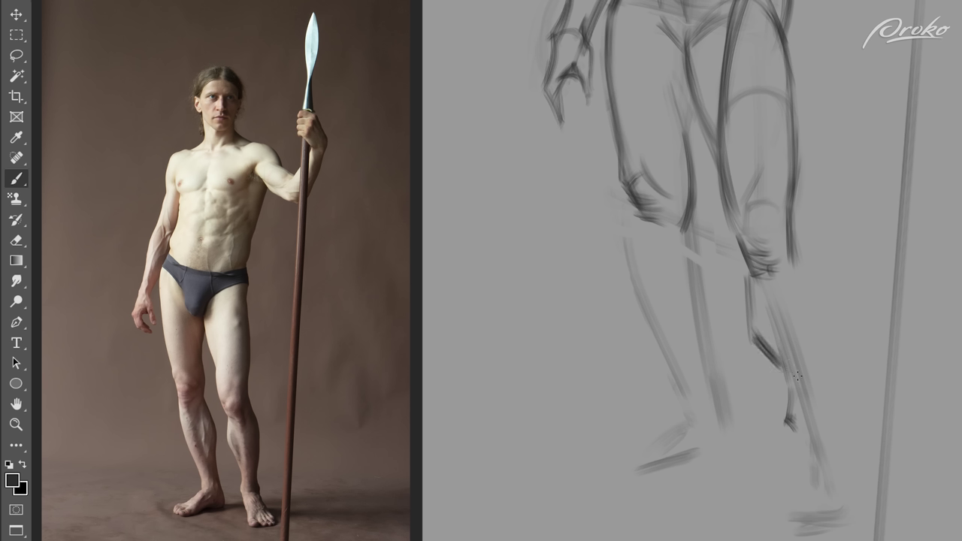
mouse_move(749, 330)
mouse_down()
mouse_move(776, 343)
mouse_move(790, 418)
mouse_up()
key(e)
drag(772, 359, 748, 277)
key(b)
drag(724, 203, 750, 275)
mouse_move(722, 200)
mouse_down()
mouse_move(738, 257)
mouse_move(771, 281)
mouse_up()
drag(749, 270, 771, 285)
mouse_move(749, 270)
mouse_down()
mouse_move(750, 341)
mouse_move(781, 379)
mouse_up()
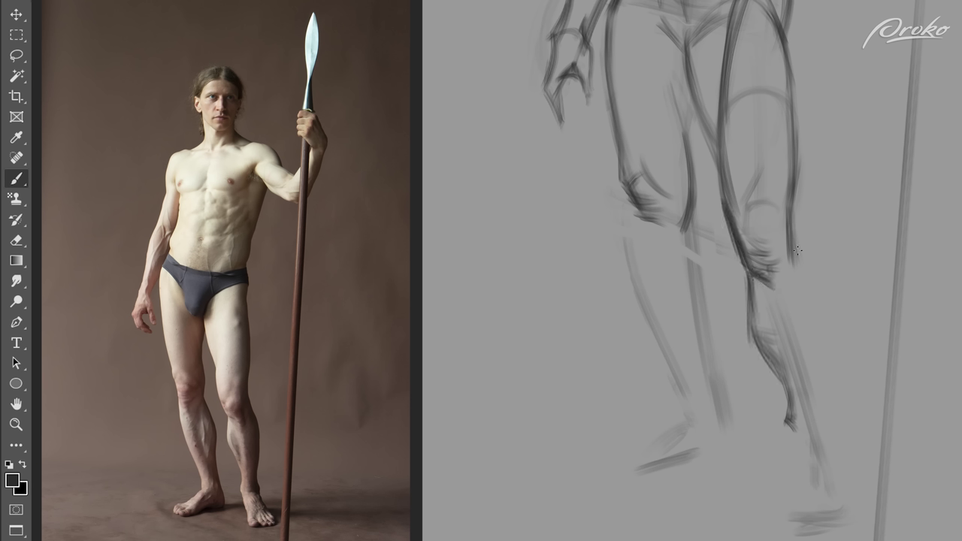
Outline the outer side of the spear-side lower leg and close the form with a curve at the ankle.
drag(791, 240, 808, 283)
drag(784, 224, 828, 366)
mouse_move(824, 329)
mouse_down()
mouse_move(830, 449)
mouse_move(778, 397)
mouse_up()
key(e)
key(b)
drag(788, 438, 816, 448)
drag(752, 273, 778, 332)
drag(785, 356, 790, 443)
mouse_move(786, 410)
mouse_down()
mouse_move(791, 443)
mouse_move(819, 451)
mouse_up()
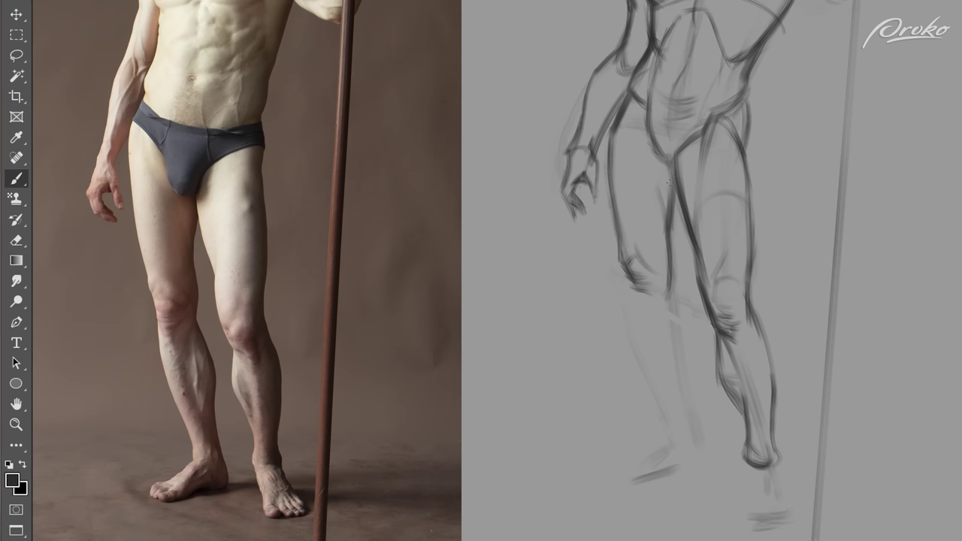
Draw the inner and outer contours of the other lower leg from below the knee to the ankle.
mouse_move(677, 323)
mouse_down()
mouse_move(675, 295)
mouse_move(717, 463)
mouse_move(669, 475)
mouse_up()
drag(703, 448, 670, 376)
drag(640, 344, 630, 281)
drag(652, 376, 667, 403)
drag(640, 345, 673, 444)
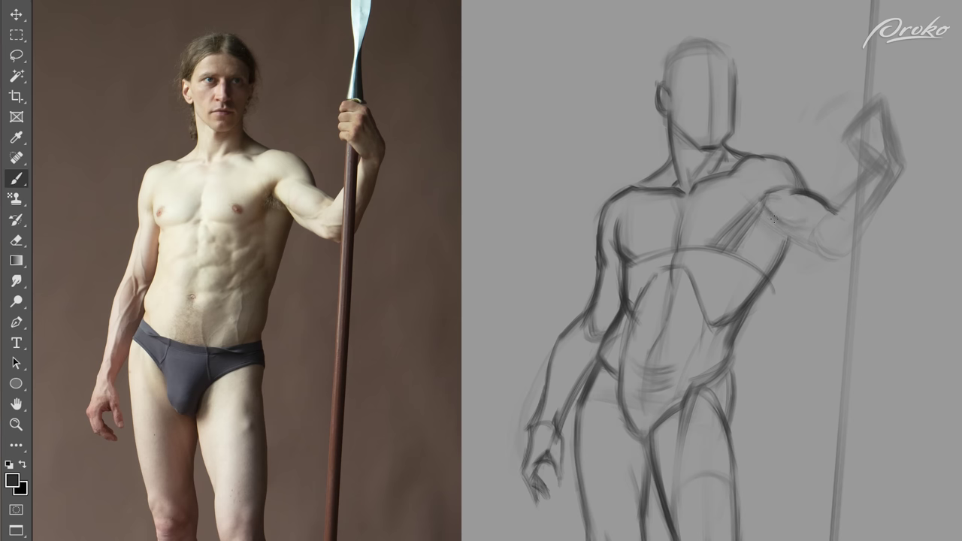
Draw the raised arm's inner contours at the armpit and elbow, and block in the fist gripping the spear.
drag(805, 200, 760, 230)
mouse_move(817, 189)
mouse_down()
mouse_move(785, 231)
mouse_move(801, 239)
mouse_move(798, 248)
mouse_move(841, 249)
mouse_up()
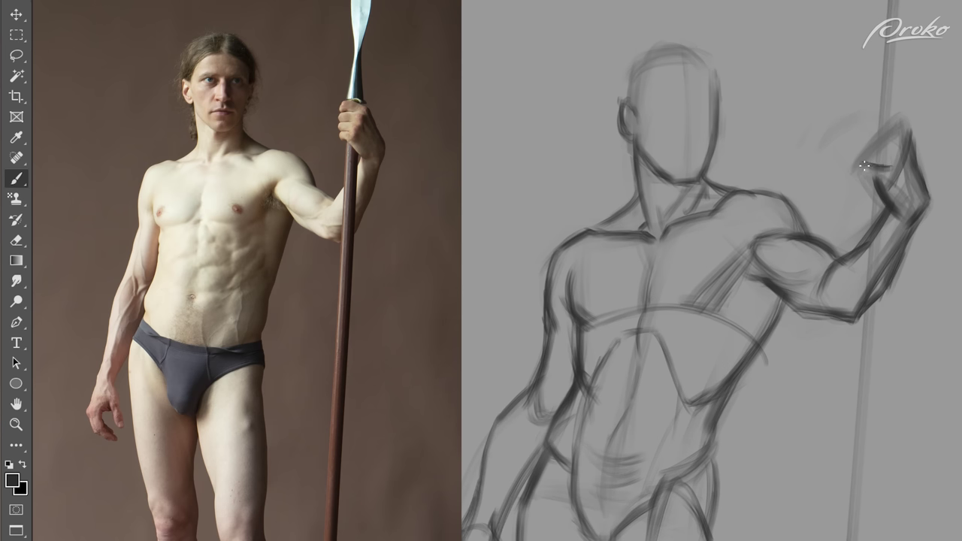
drag(863, 165, 876, 191)
mouse_move(913, 137)
mouse_down()
mouse_move(868, 119)
mouse_move(864, 129)
mouse_up()
mouse_move(883, 141)
mouse_down()
mouse_move(857, 162)
mouse_move(856, 187)
mouse_up()
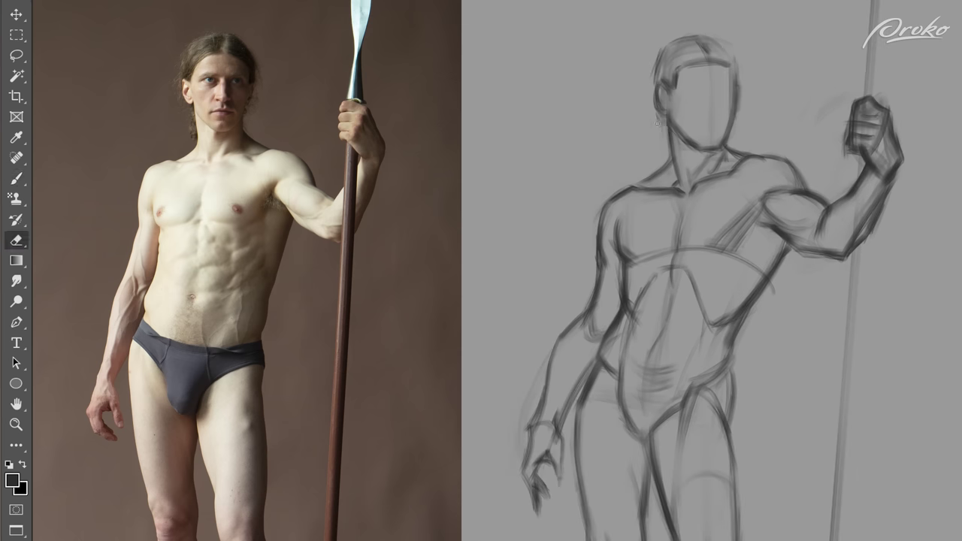
Sketch the hair behind the ear, the head's centre line, and the placement lines for brow, nose and mouth.
key(b)
drag(655, 126, 669, 155)
mouse_move(701, 36)
mouse_down()
mouse_move(727, 40)
mouse_move(742, 78)
mouse_move(710, 128)
mouse_up()
drag(685, 92, 734, 93)
mouse_move(706, 96)
mouse_down()
mouse_move(720, 99)
mouse_move(709, 116)
mouse_move(719, 127)
mouse_up()
key(ctrl+z)
drag(698, 131, 711, 131)
key(e)
key(b)
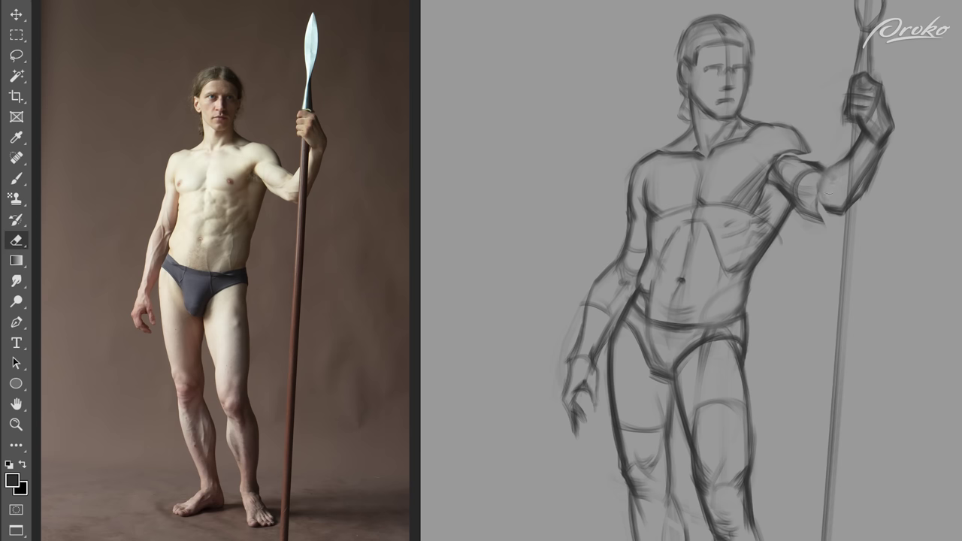
Select the raised forearm and fist, shift them slightly, and redraw the upper arm and elbow lines to reconnect them.
key(l)
mouse_move(905, 136)
mouse_down()
mouse_move(835, 112)
mouse_move(864, 206)
mouse_move(905, 135)
mouse_up()
key(v)
drag(895, 120, 897, 129)
key(ctrl+d)
key(e)
key(b)
mouse_move(807, 146)
mouse_down()
mouse_move(822, 174)
mouse_move(802, 188)
mouse_move(857, 221)
mouse_up()
key(e)
key(b)
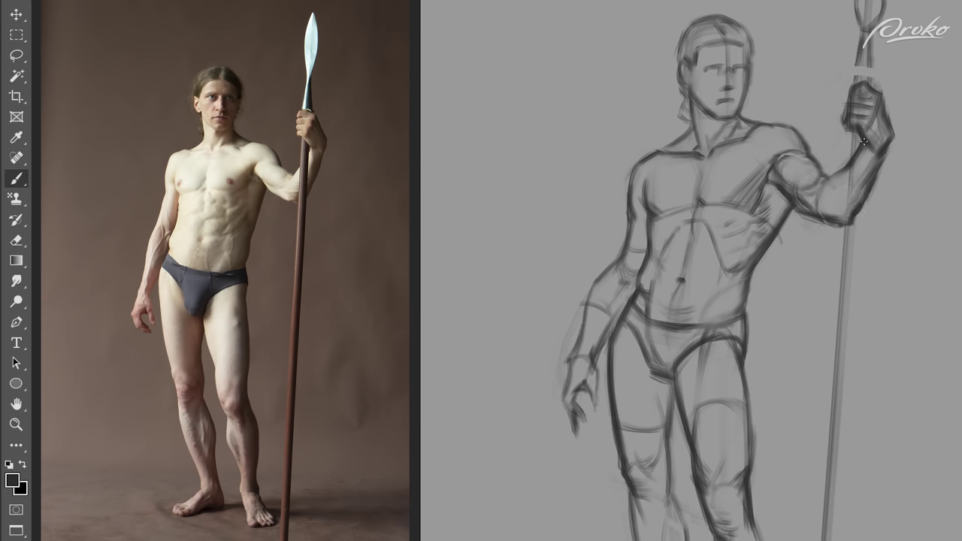
Refine the inner forearm line near the elbow of the raised arm and touch up the opposite shoulder contour.
key(e)
key(b)
key(ctrl+alt+z)
mouse_move(851, 167)
mouse_down()
mouse_move(824, 206)
mouse_move(831, 211)
mouse_move(832, 194)
mouse_move(826, 206)
mouse_move(858, 203)
mouse_move(826, 209)
mouse_up()
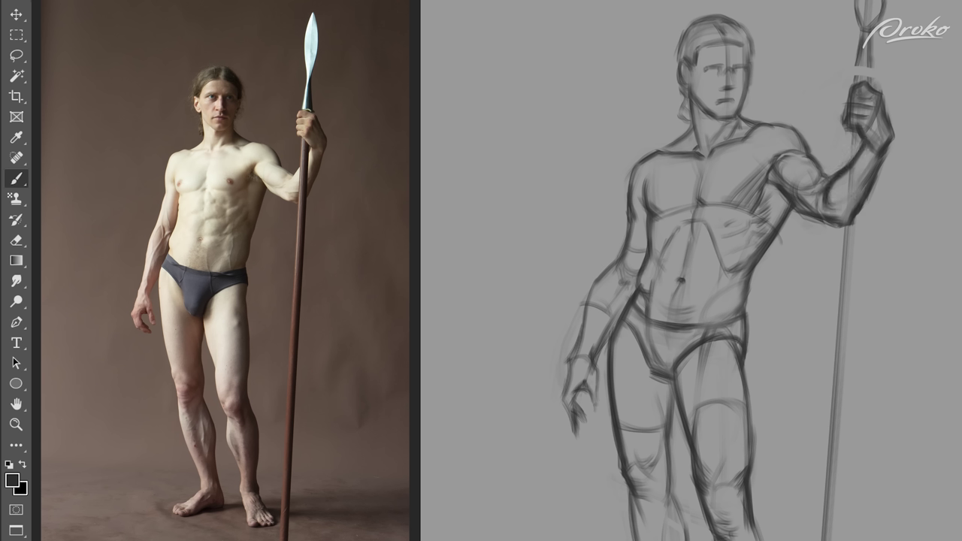
mouse_move(662, 156)
mouse_down()
mouse_move(636, 188)
mouse_move(651, 168)
mouse_up()
Brush a dark grey tone over the upper canvas behind the head, torso and raised arm.
mouse_move(721, 143)
mouse_down()
mouse_move(842, 30)
mouse_move(856, 135)
mouse_move(638, 91)
mouse_move(496, 113)
mouse_move(774, 31)
mouse_move(511, 38)
mouse_move(789, 9)
mouse_move(498, 30)
mouse_up()
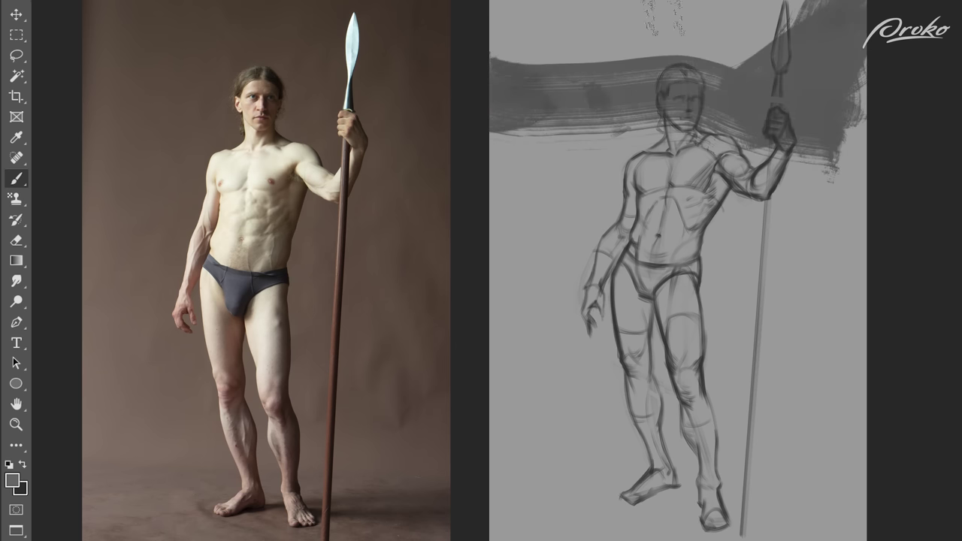
mouse_move(682, 55)
mouse_down()
mouse_move(550, 26)
mouse_move(599, 98)
mouse_move(583, 154)
mouse_move(503, 180)
mouse_up()
drag(503, 180, 751, 177)
drag(654, 150, 762, 177)
drag(832, 166, 777, 218)
mouse_move(853, 151)
mouse_down()
mouse_move(834, 226)
mouse_move(601, 206)
mouse_move(511, 181)
mouse_up()
mouse_move(522, 207)
mouse_down()
mouse_move(518, 308)
mouse_move(600, 248)
mouse_move(736, 240)
mouse_move(826, 263)
mouse_move(789, 308)
mouse_move(834, 248)
mouse_up()
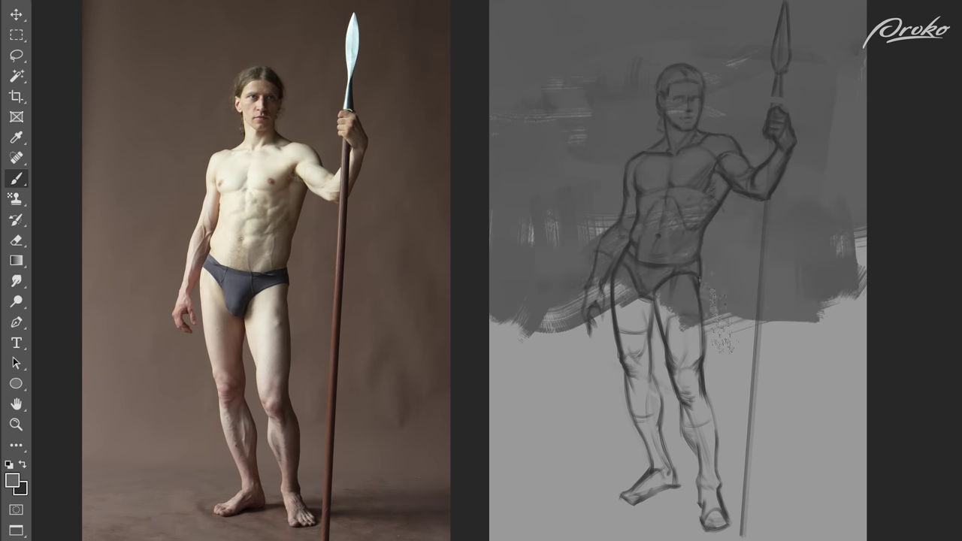
Even out the grey background and extend it down over the thighs and the area beside the legs.
drag(722, 315, 680, 300)
drag(567, 19, 563, 75)
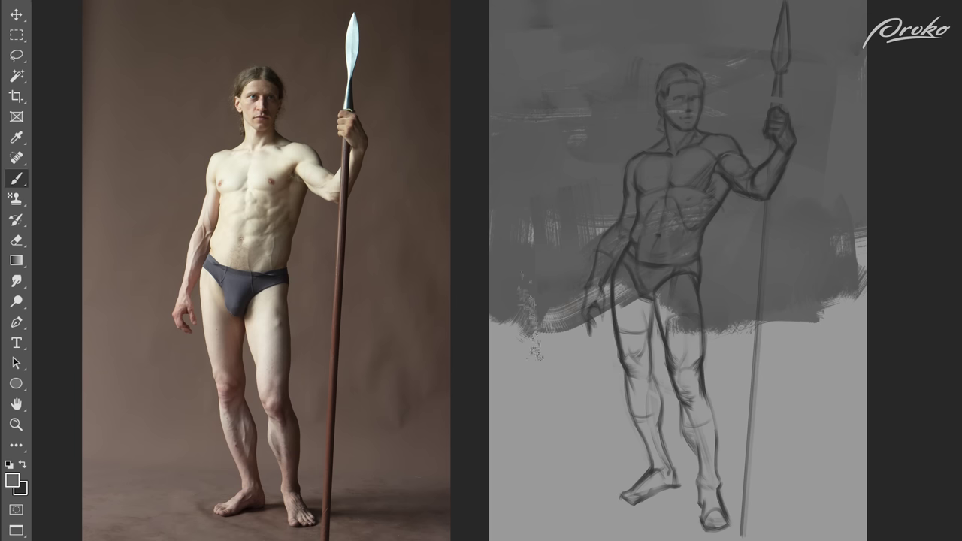
drag(594, 331, 650, 308)
drag(631, 338, 526, 383)
drag(499, 323, 500, 391)
Paint a darker horizontal band across the ground behind the feet and extend it to the canvas bottom.
mouse_move(496, 481)
mouse_down()
mouse_move(850, 481)
mouse_move(661, 504)
mouse_move(845, 511)
mouse_move(860, 489)
mouse_up()
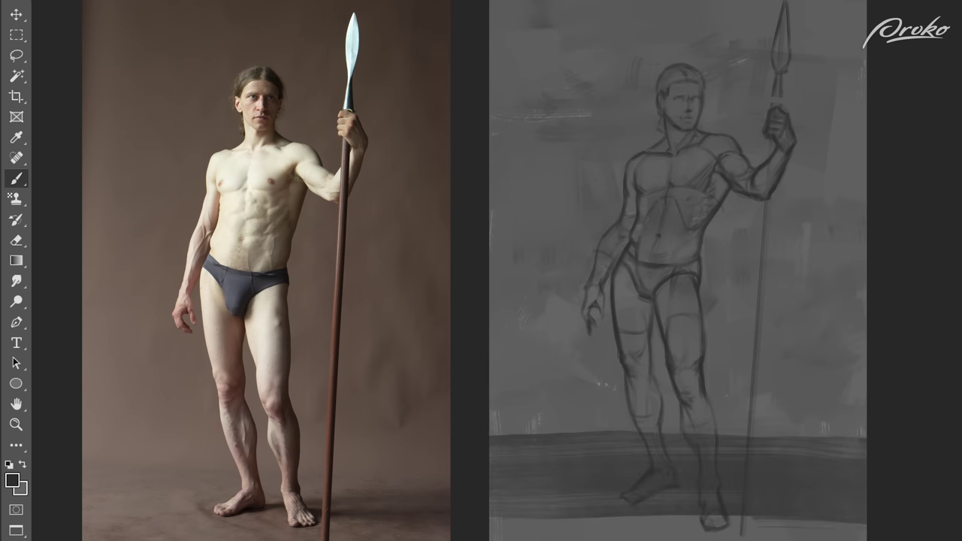
drag(721, 522, 495, 488)
drag(579, 525, 864, 518)
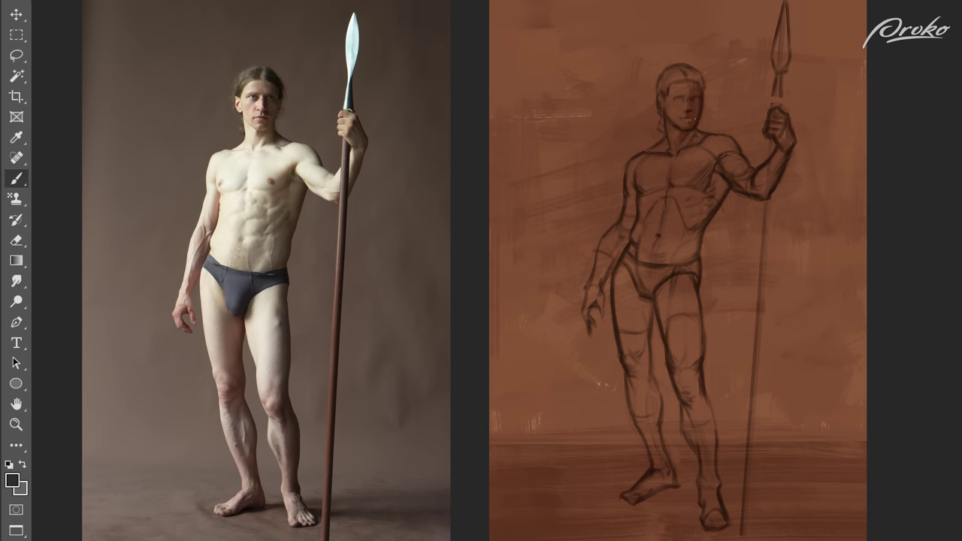
Shade the shadow side of the torso from the ribs down to the waist and across the abdomen.
mouse_move(696, 186)
mouse_down()
mouse_move(704, 214)
mouse_move(712, 203)
mouse_move(703, 214)
mouse_move(702, 194)
mouse_move(693, 233)
mouse_move(710, 211)
mouse_move(697, 247)
mouse_move(688, 239)
mouse_move(677, 261)
mouse_up()
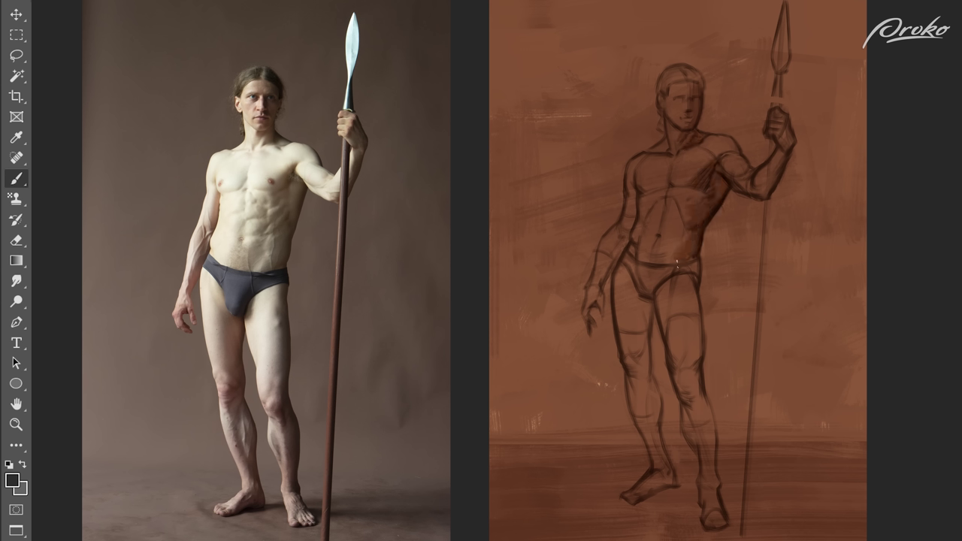
mouse_move(678, 229)
mouse_down()
mouse_move(666, 260)
mouse_move(659, 241)
mouse_move(672, 234)
mouse_up()
key(x)
key(x)
Shade the briefs, thighs, knees and lower legs with dark translucent shadow shapes.
mouse_move(701, 266)
mouse_down()
mouse_move(659, 272)
mouse_move(627, 260)
mouse_move(632, 272)
mouse_move(654, 275)
mouse_move(649, 292)
mouse_move(702, 353)
mouse_move(694, 281)
mouse_up()
mouse_move(697, 336)
mouse_down()
mouse_move(690, 368)
mouse_move(688, 306)
mouse_up()
mouse_move(684, 389)
mouse_down()
mouse_move(695, 349)
mouse_move(710, 457)
mouse_move(696, 395)
mouse_move(701, 440)
mouse_up()
drag(719, 487, 709, 466)
mouse_move(644, 371)
mouse_down()
mouse_move(629, 286)
mouse_move(641, 338)
mouse_move(643, 305)
mouse_move(641, 387)
mouse_move(626, 364)
mouse_move(625, 372)
mouse_move(645, 380)
mouse_move(650, 353)
mouse_move(641, 411)
mouse_move(654, 422)
mouse_move(651, 384)
mouse_move(650, 424)
mouse_up()
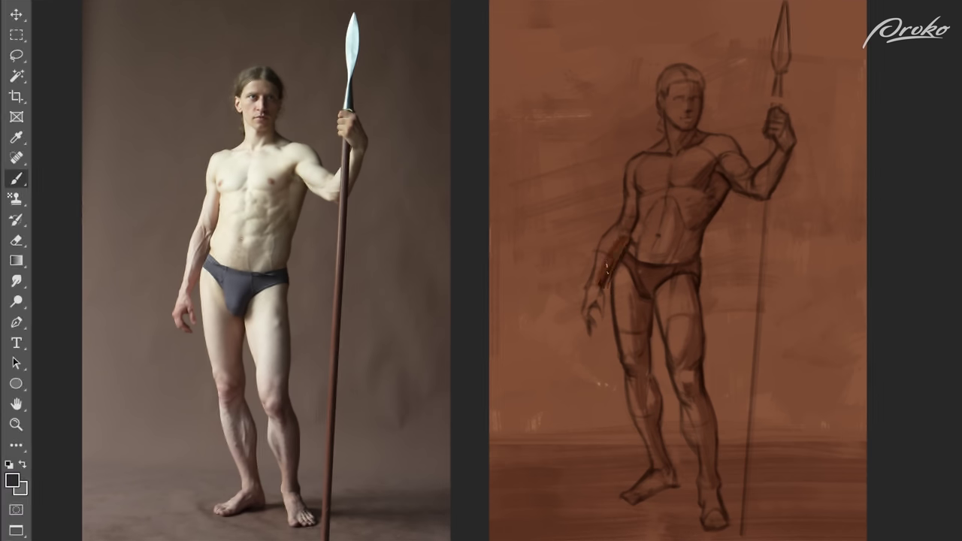
Add shadow tone to the lowered forearm, the raised forearm and fist, the hair, and the feet.
drag(625, 245, 611, 273)
drag(782, 155, 766, 194)
mouse_move(782, 120)
mouse_down()
mouse_move(786, 138)
mouse_move(793, 134)
mouse_up()
mouse_move(698, 72)
mouse_down()
mouse_move(688, 83)
mouse_move(694, 69)
mouse_move(685, 67)
mouse_move(660, 90)
mouse_up()
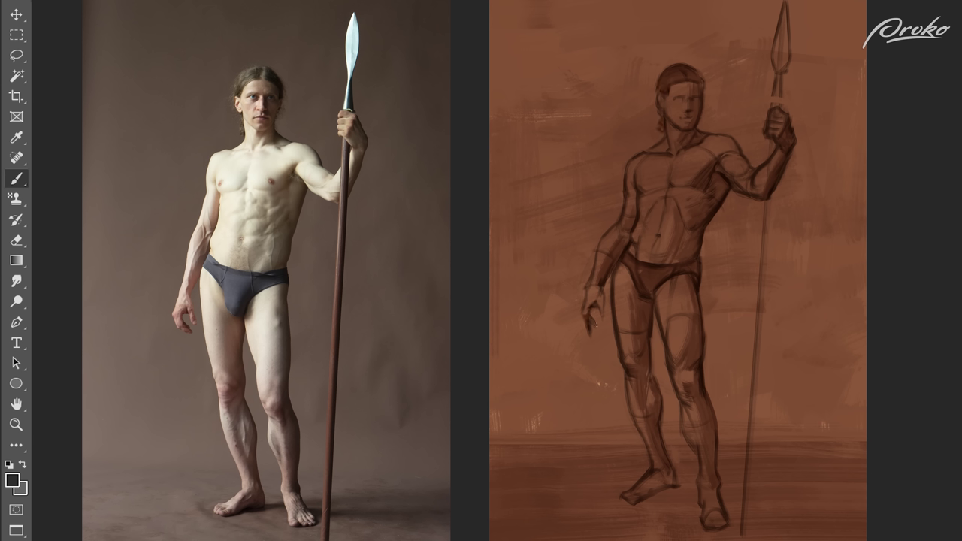
mouse_move(640, 497)
mouse_down()
mouse_move(665, 478)
mouse_move(713, 513)
mouse_move(703, 531)
mouse_up()
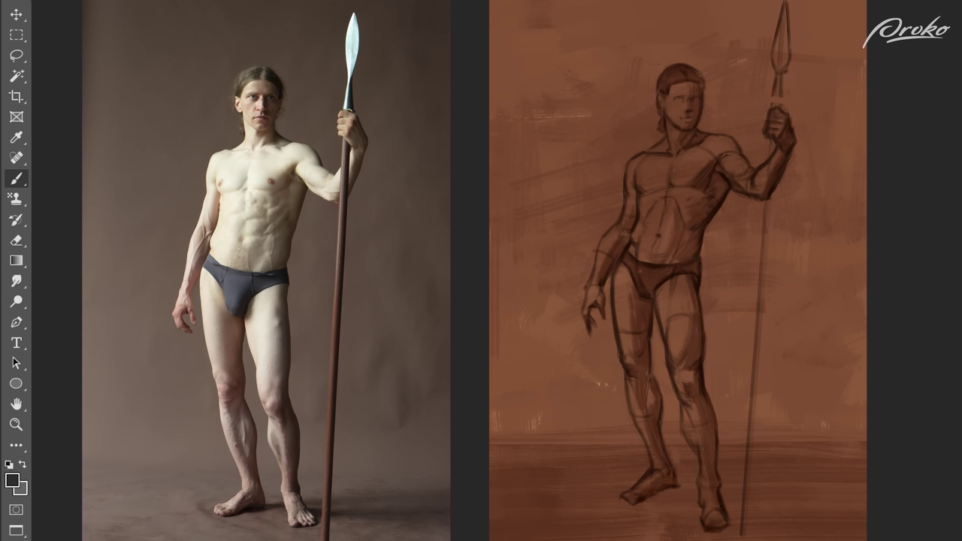
Paint a near-black background around the head, shoulders and outer side of the lowered arm.
mouse_move(706, 130)
mouse_down()
mouse_move(730, 125)
mouse_move(730, 133)
mouse_move(744, 101)
mouse_up()
drag(748, 134, 741, 86)
mouse_move(658, 141)
mouse_down()
mouse_move(650, 80)
mouse_move(658, 136)
mouse_move(650, 130)
mouse_up()
mouse_move(623, 161)
mouse_down()
mouse_move(643, 92)
mouse_move(601, 143)
mouse_move(616, 221)
mouse_up()
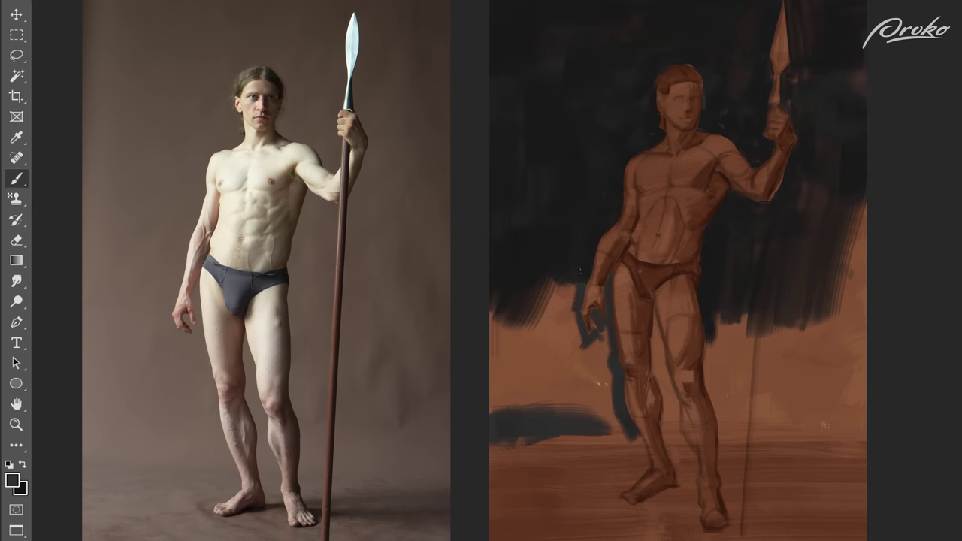
Cover the orange background beside the lowered hand and legs with dark blue-grey, filling the remaining gaps.
drag(570, 289, 545, 335)
mouse_move(610, 329)
mouse_down()
mouse_move(601, 385)
mouse_move(578, 372)
mouse_up()
mouse_move(622, 375)
mouse_down()
mouse_move(582, 435)
mouse_move(552, 300)
mouse_up()
drag(571, 376, 496, 398)
drag(541, 316, 496, 376)
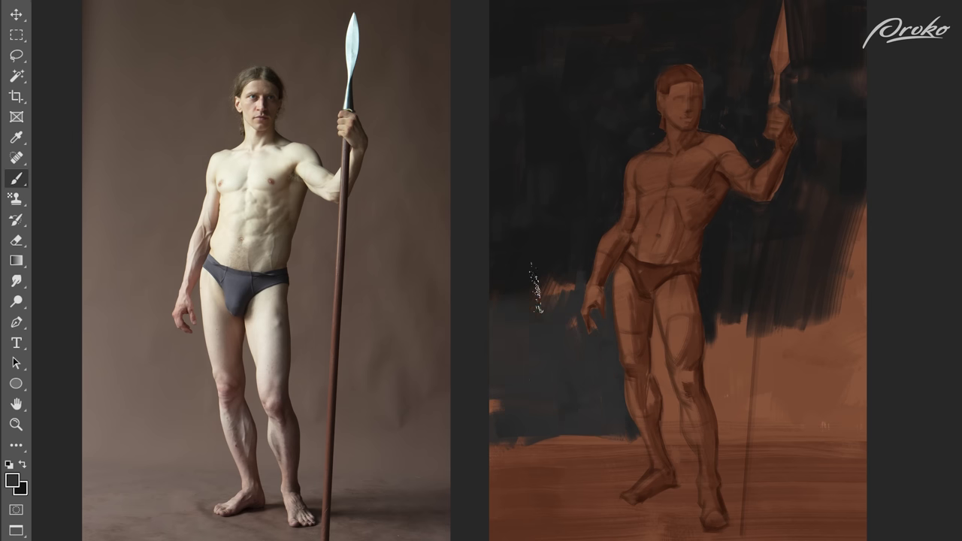
drag(518, 248, 526, 299)
drag(499, 400, 495, 413)
drag(574, 318, 573, 334)
Continue the dark background along the spear-side leg, across the horizon edge, and between the lower legs.
drag(709, 340, 723, 431)
drag(621, 438, 497, 449)
drag(723, 417, 747, 426)
mouse_move(663, 425)
mouse_down()
mouse_move(674, 436)
mouse_move(675, 411)
mouse_up()
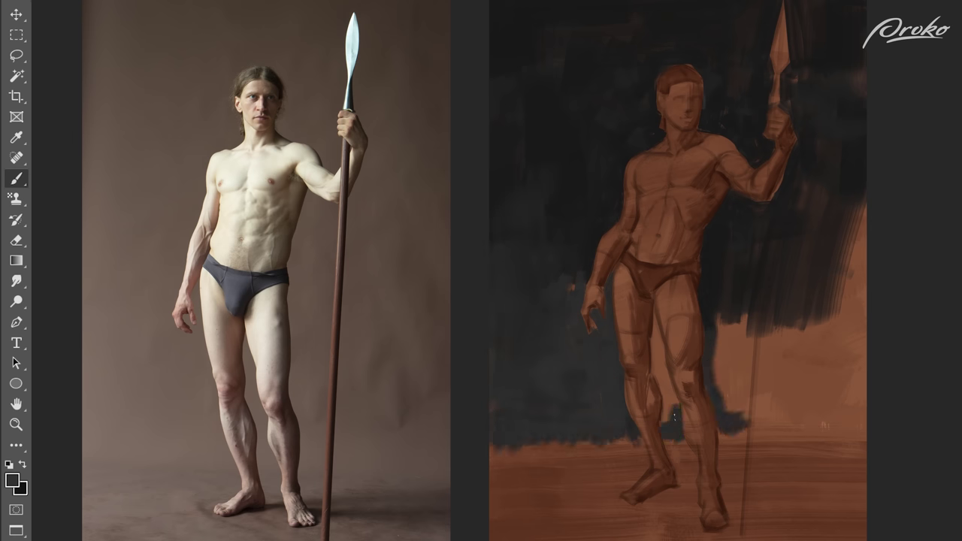
drag(674, 396, 676, 408)
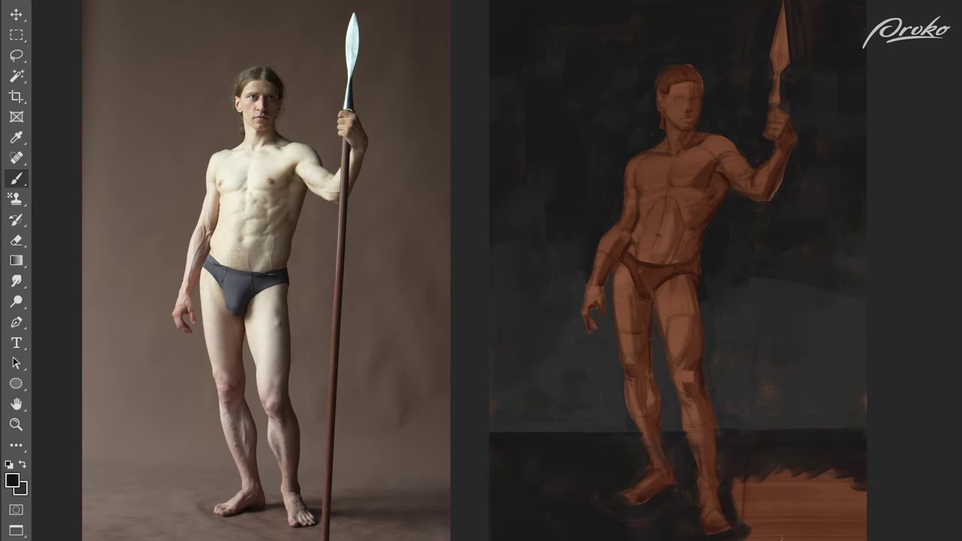
Cover the remaining orange floor beside the spear-side foot with near-black paint.
drag(749, 538, 793, 533)
mouse_move(742, 496)
mouse_down()
mouse_move(781, 511)
mouse_move(777, 525)
mouse_up()
mouse_move(830, 473)
mouse_down()
mouse_move(778, 485)
mouse_move(864, 488)
mouse_move(774, 525)
mouse_move(864, 537)
mouse_move(817, 472)
mouse_up()
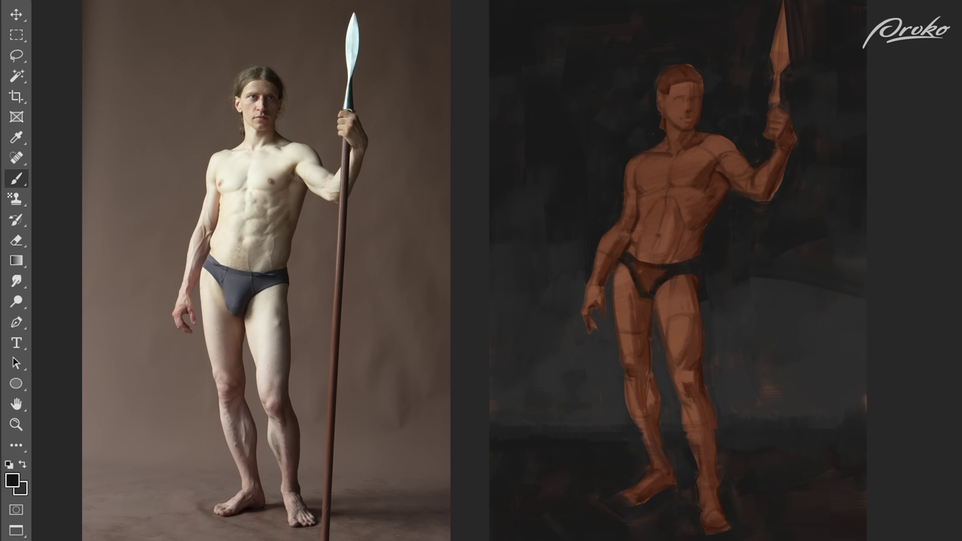
Paint the briefs black and darken the background beside the hip.
mouse_move(644, 270)
mouse_down()
mouse_move(628, 263)
mouse_move(644, 288)
mouse_move(658, 278)
mouse_up()
drag(758, 271, 778, 294)
Place a light grey stroke on the spear-side chest, check its value in the greyscale proof view, and extend it toward the shoulder.
drag(681, 158, 698, 151)
key(ctrl+y)
key(ctrl+y)
key(ctrl+y)
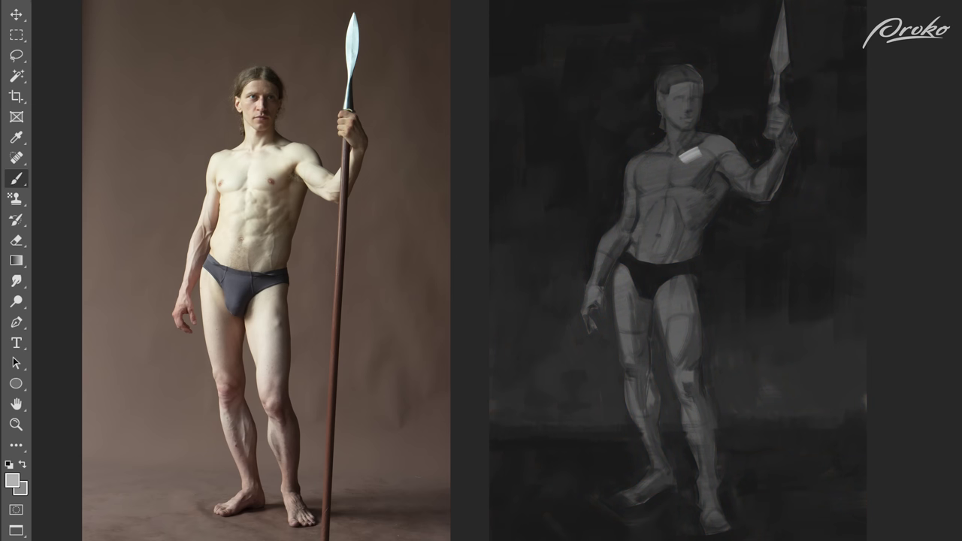
alt+click(680, 159)
mouse_move(697, 152)
mouse_down()
mouse_move(682, 158)
mouse_move(702, 159)
mouse_move(685, 182)
mouse_move(700, 149)
mouse_move(714, 144)
mouse_up()
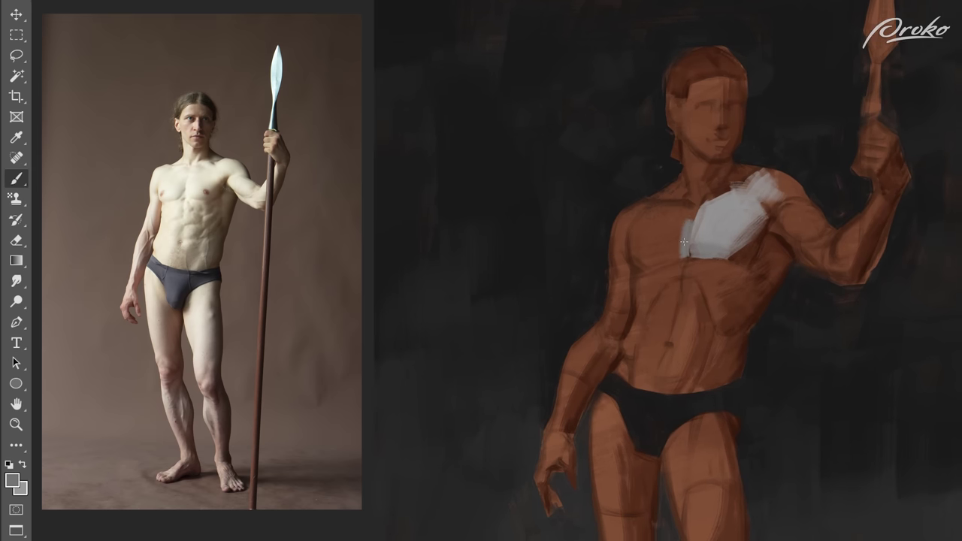
Block in the lit planes of both chest muscles with light grey, leaving the sternum line between them.
drag(700, 211, 685, 260)
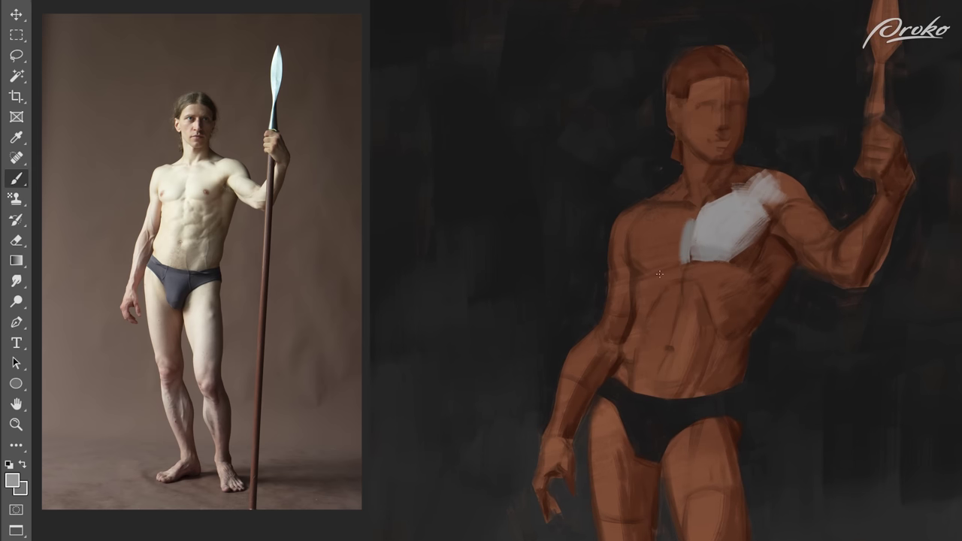
mouse_move(661, 212)
mouse_down()
mouse_move(639, 225)
mouse_move(641, 239)
mouse_up()
mouse_move(692, 216)
mouse_down()
mouse_move(657, 221)
mouse_move(639, 275)
mouse_move(686, 259)
mouse_up()
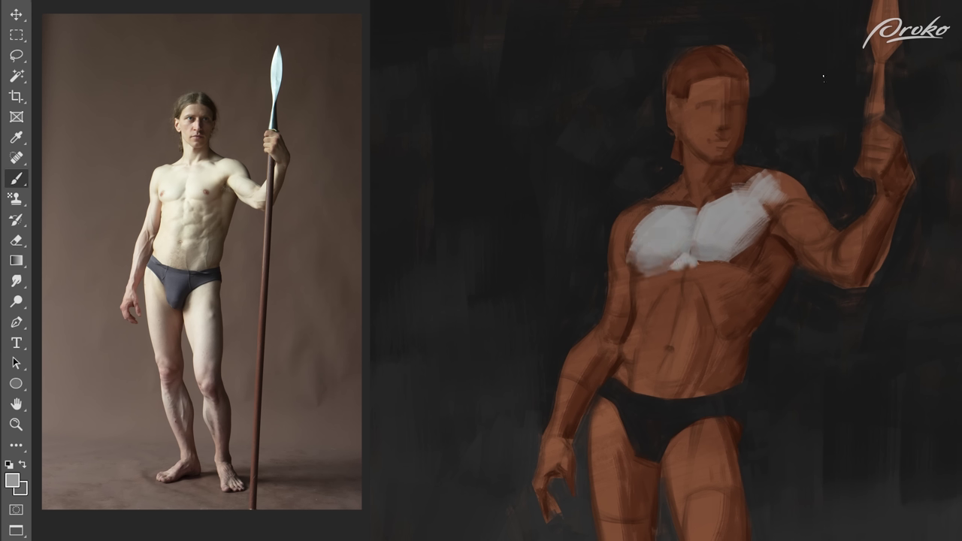
mouse_move(647, 216)
mouse_down()
mouse_move(636, 231)
mouse_move(623, 218)
mouse_move(638, 216)
mouse_move(619, 224)
mouse_move(617, 270)
mouse_move(626, 273)
mouse_up()
Sample the tone at the chest's edge and paint the light on the neck above the collarbone.
key(x)
key(x)
key(x)
alt+click(626, 275)
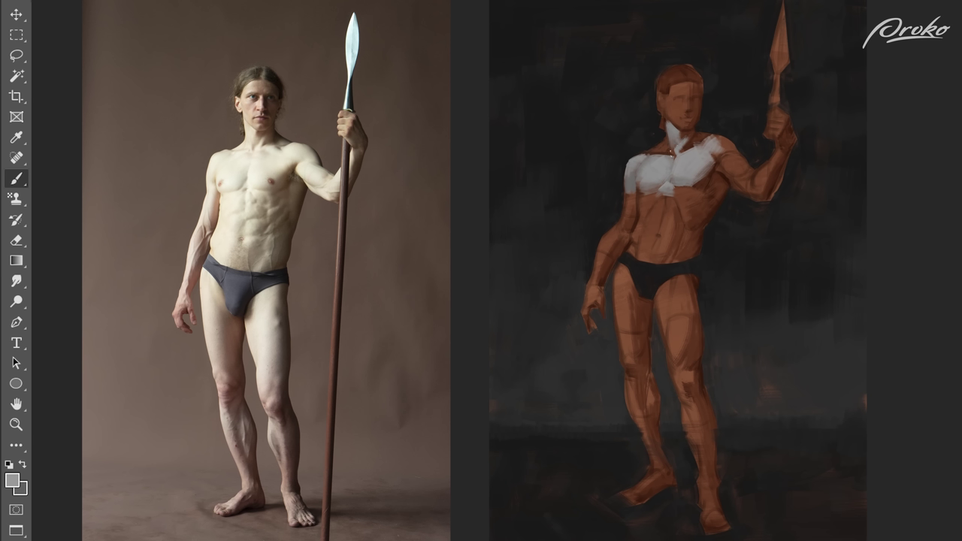
drag(670, 153, 665, 147)
Sample the light grey below the chest and paint the lit area of the upper abdomen, undoing the last stroke.
key(x)
key(x)
alt+click(680, 193)
mouse_move(676, 194)
mouse_down()
mouse_move(684, 218)
mouse_move(690, 197)
mouse_move(642, 199)
mouse_move(641, 214)
mouse_move(666, 203)
mouse_move(658, 218)
mouse_move(640, 219)
mouse_up()
key(x)
key(ctrl+z)
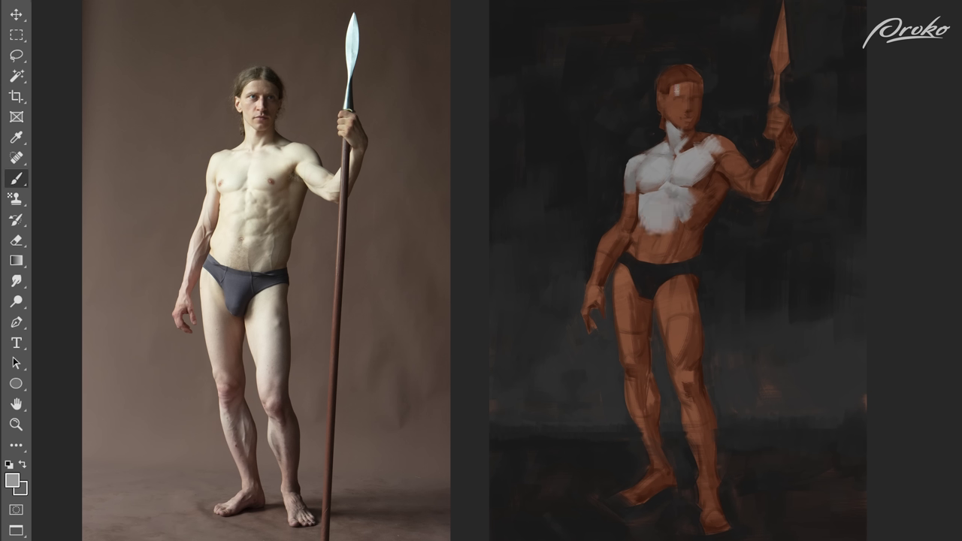
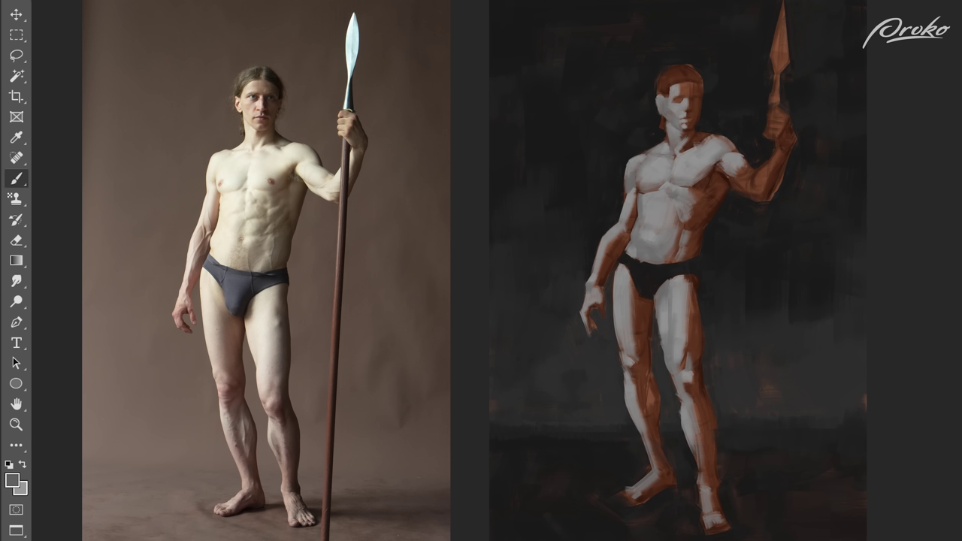
Paint light grey over the raised arm's upper arm and forearm down to the elbow, alternating the two swatch tones.
mouse_move(724, 175)
mouse_down()
mouse_move(754, 200)
mouse_move(747, 162)
mouse_move(747, 182)
mouse_up()
key(ctrl+z)
key(x)
mouse_move(774, 152)
mouse_down()
mouse_move(768, 171)
mouse_move(742, 183)
mouse_move(749, 185)
mouse_up()
key(x)
key(x)
key(x)
key(x)
drag(752, 178, 758, 190)
drag(782, 150, 759, 195)
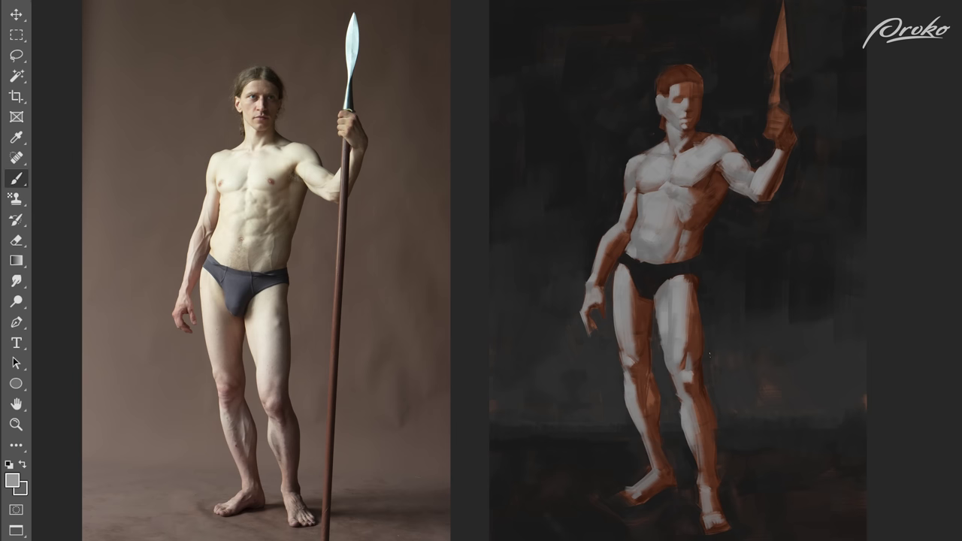
Paint light grey over the knuckles of the hand gripping the spear and touch up the chest below the raised arm's shoulder.
mouse_move(783, 113)
mouse_down()
mouse_move(768, 136)
mouse_move(780, 116)
mouse_up()
mouse_move(782, 121)
mouse_down()
mouse_move(770, 137)
mouse_move(782, 117)
mouse_up()
scroll(781, 120, up, 4)
key(x)
key(x)
mouse_move(736, 148)
mouse_down()
mouse_move(752, 161)
mouse_move(710, 162)
mouse_move(703, 183)
mouse_up()
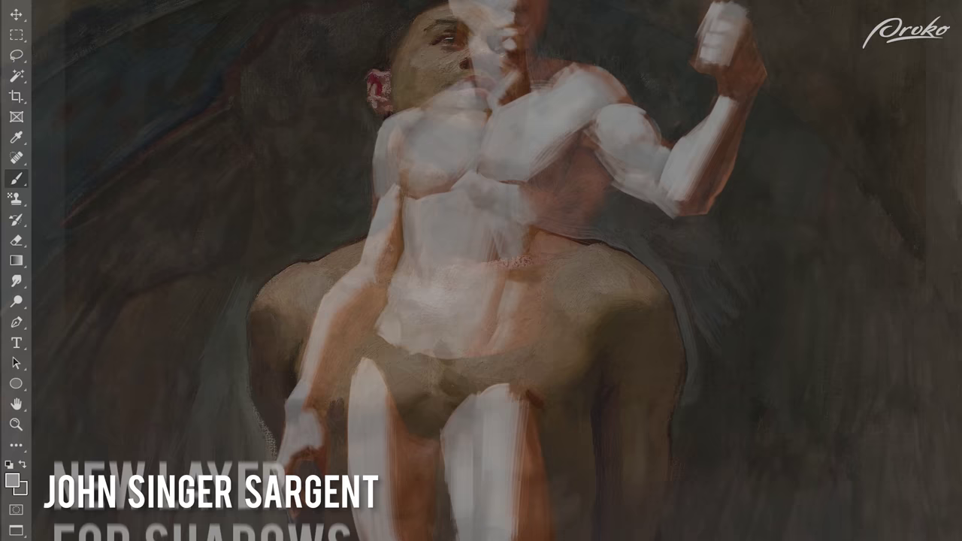
Create a new layer named Shadows.
key(ctrl+shift+n)
text(Shadows)
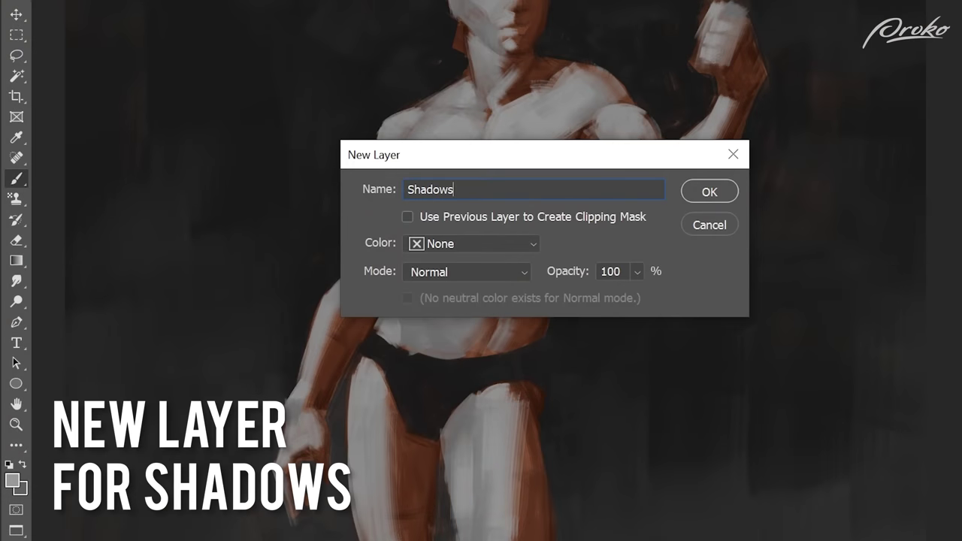
key(Return)
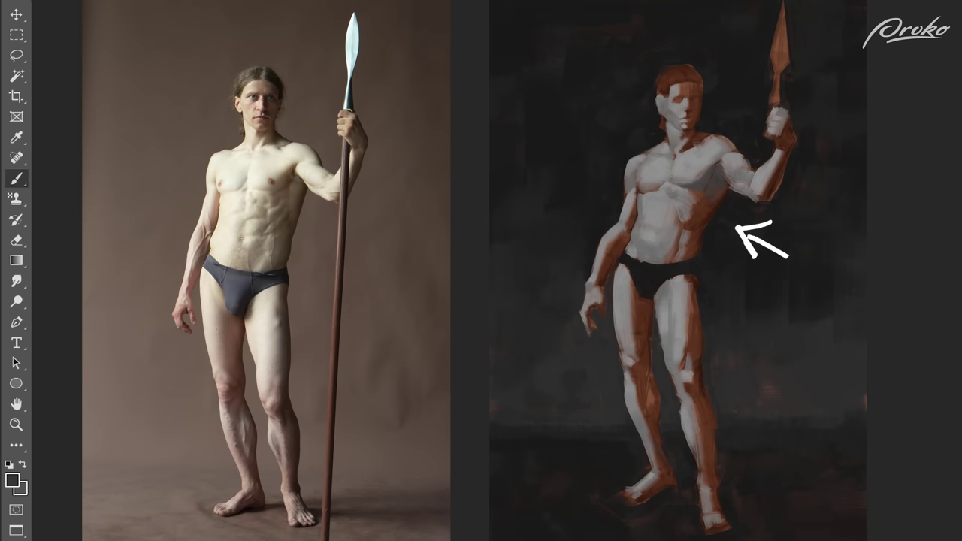
Sample a grey below the raised arm's armpit and paint it over the shadowed side of the ribcage down to the waist.
alt+click(717, 183)
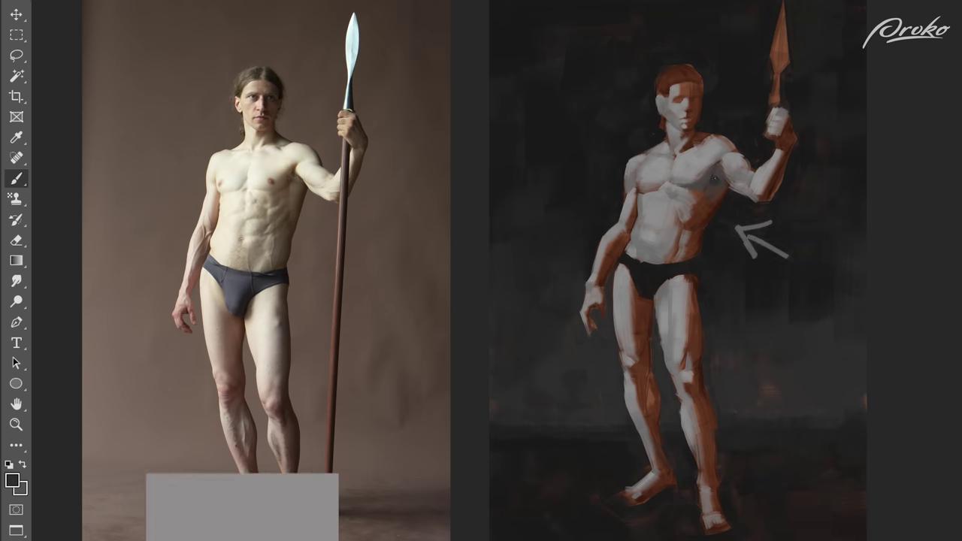
key(x)
drag(697, 196, 688, 213)
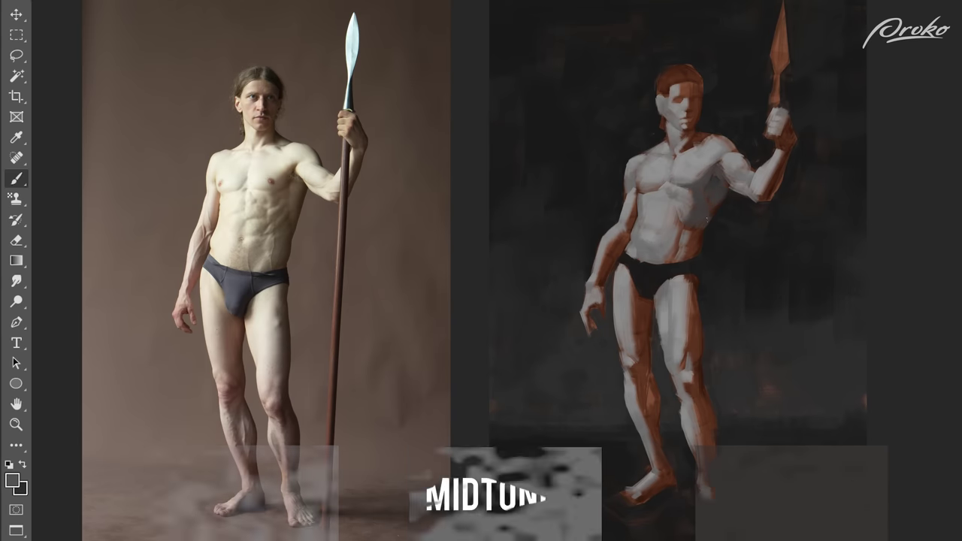
key(x)
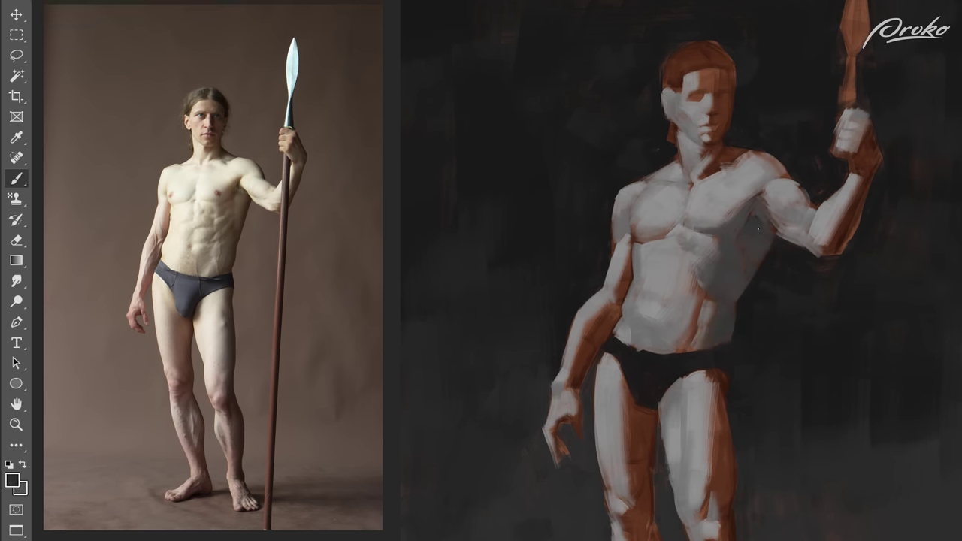
Cover the brown shadow areas of the lowered arm and its hand with midtone grey, working between the two swatch tones.
key(x)
drag(626, 278, 619, 301)
key(x)
key(x)
key(x)
key(x)
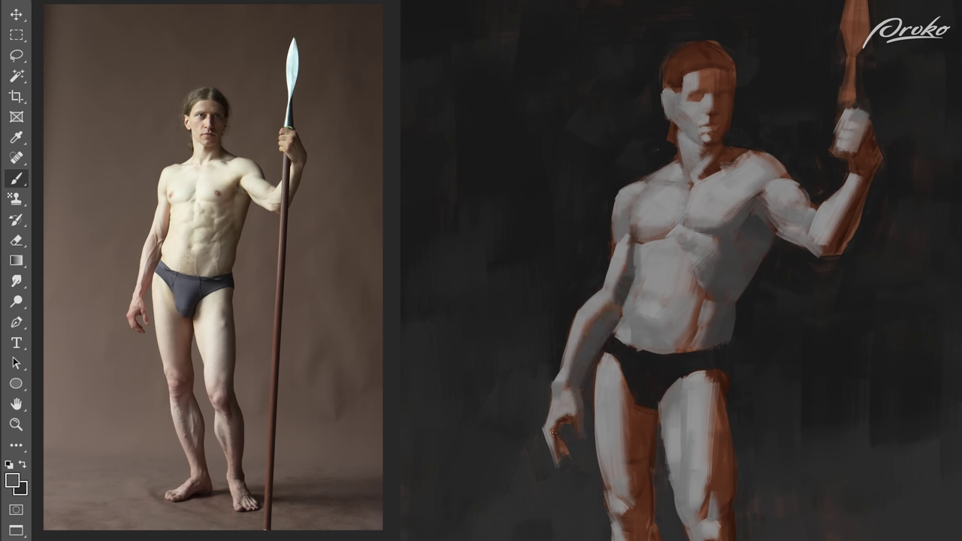
drag(578, 429, 580, 437)
drag(561, 441, 564, 456)
Paint grey over the cast shadow between neck and shoulder, and over the shadow side of the face.
mouse_move(703, 175)
mouse_down()
mouse_move(731, 164)
mouse_move(718, 157)
mouse_up()
alt+click(719, 143)
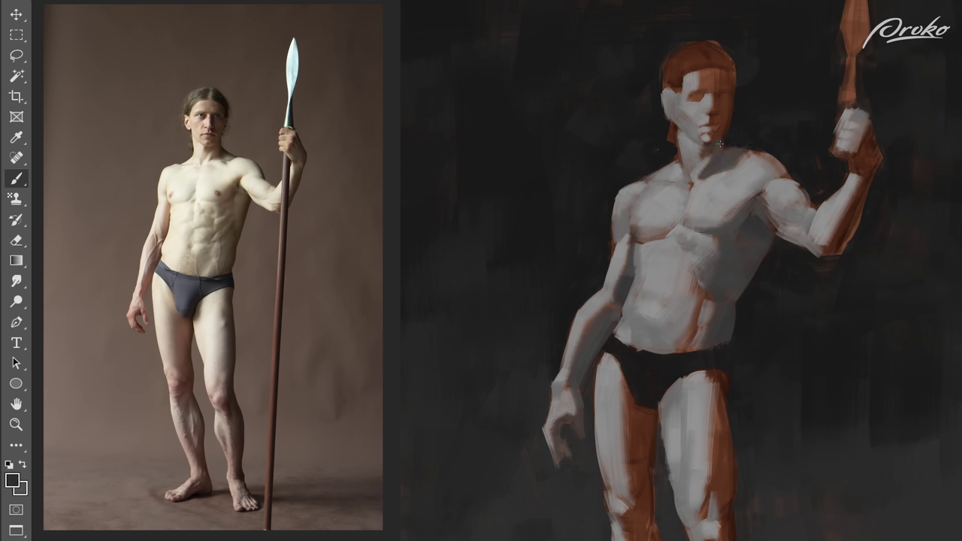
key(x)
drag(714, 138, 725, 121)
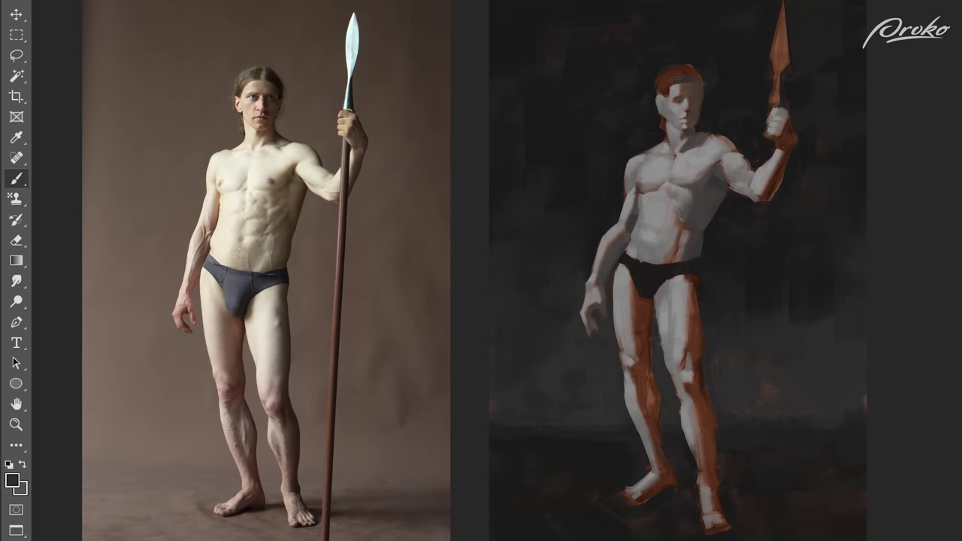
Paint grey over the upper forehead and dark grey over the brown hair, sampling the tone from the hair.
key(x)
drag(687, 70, 690, 79)
key(x)
key(x)
alt+click(671, 72)
key(x)
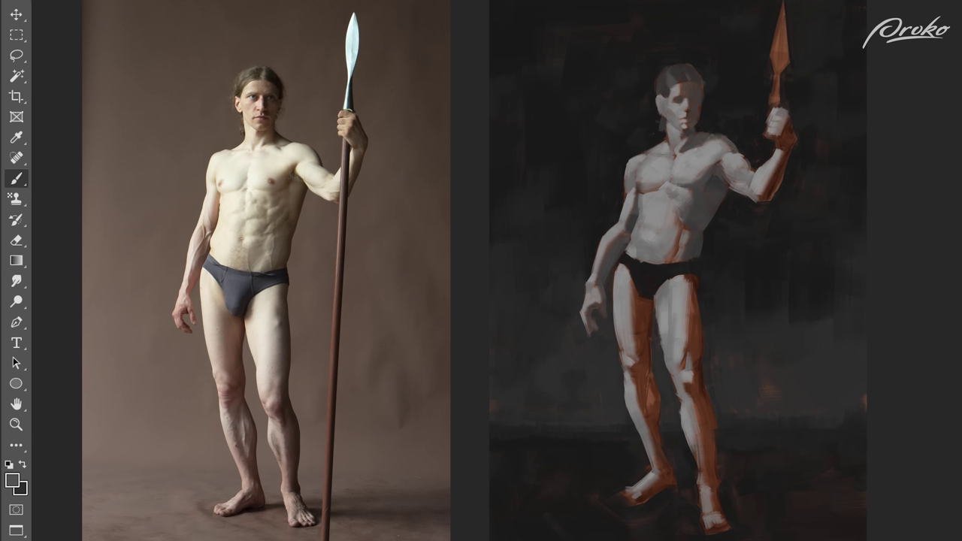
Paint grey over the raised forearm's shadow side and fill the brown spearhead with the same midtone.
key(x)
drag(778, 161, 770, 198)
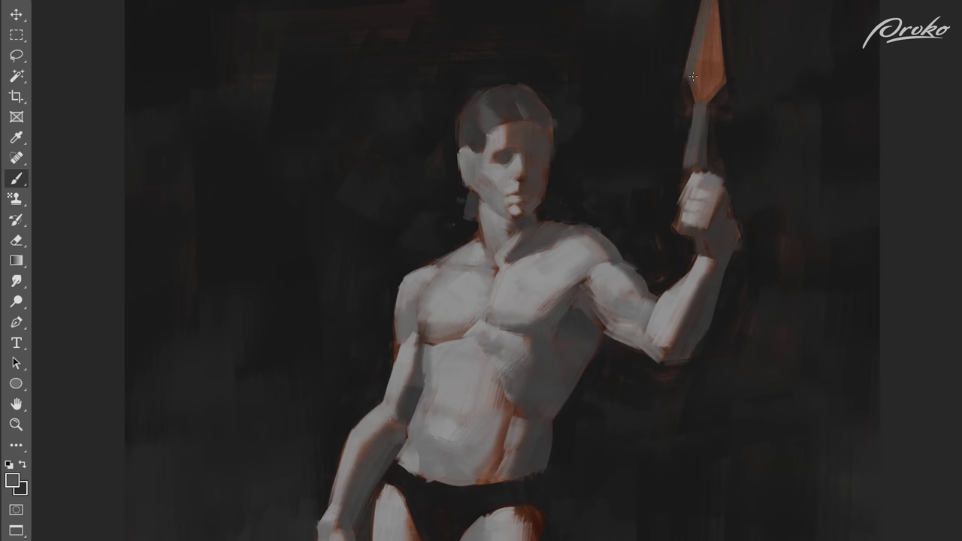
drag(727, 67, 725, 85)
drag(717, 6, 706, 86)
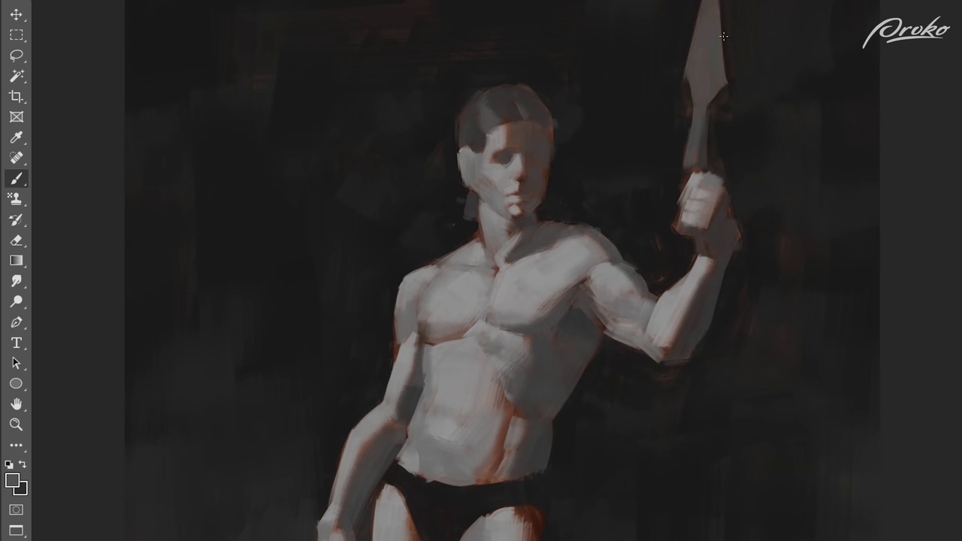
Soften the brown shadow strip along the side of the abdomen with several midtone grey strokes.
mouse_move(484, 481)
mouse_down()
mouse_move(502, 408)
mouse_move(510, 430)
mouse_up()
mouse_move(508, 392)
mouse_down()
mouse_move(477, 469)
mouse_move(496, 431)
mouse_up()
drag(487, 476, 496, 420)
drag(479, 473, 496, 423)
Block in the shadow sides of the legs with midtone grey, undoing one stroke and resampling the tone.
key(x)
drag(535, 535, 526, 150)
drag(509, 329, 523, 237)
key(ctrl+z)
key(x)
mouse_move(526, 169)
mouse_down()
mouse_move(513, 332)
mouse_move(519, 263)
mouse_up()
drag(524, 194, 518, 281)
alt+click(543, 315)
drag(542, 323, 556, 401)
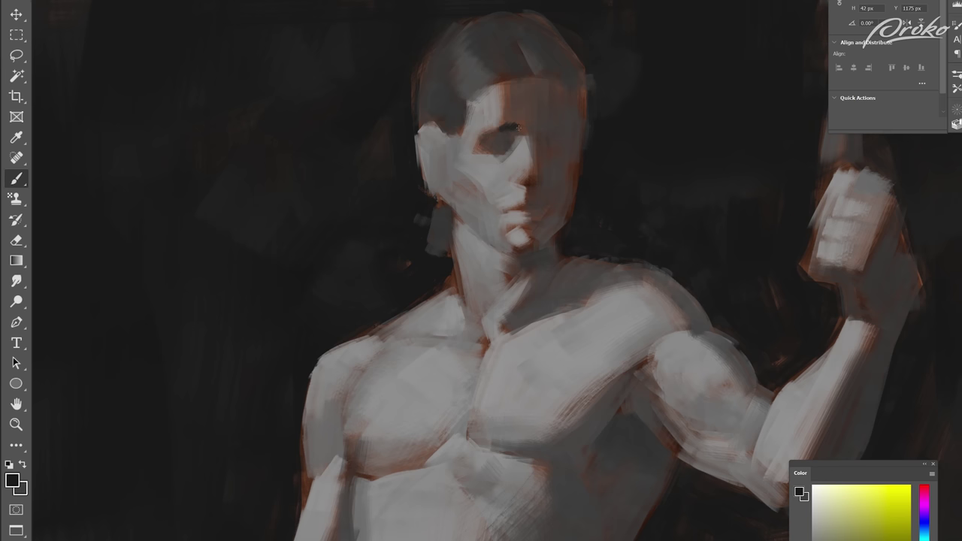
Paint dark strokes for the eyebrow on the lit side and the eyebrow on the shadow side, sampling tones around the eye.
mouse_move(502, 126)
mouse_down()
mouse_move(551, 132)
mouse_move(518, 127)
mouse_up()
alt+click(529, 126)
alt+click(507, 128)
alt+click(510, 138)
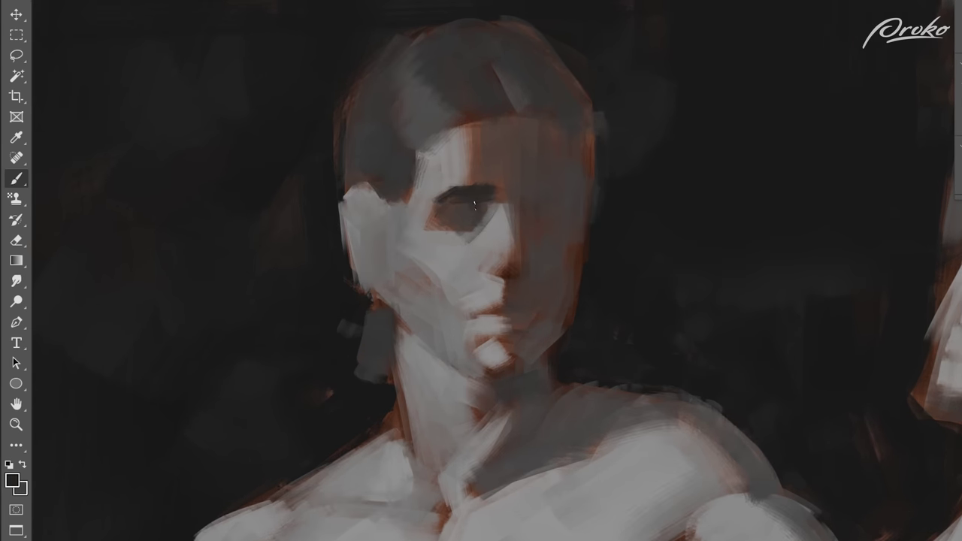
drag(531, 199, 563, 192)
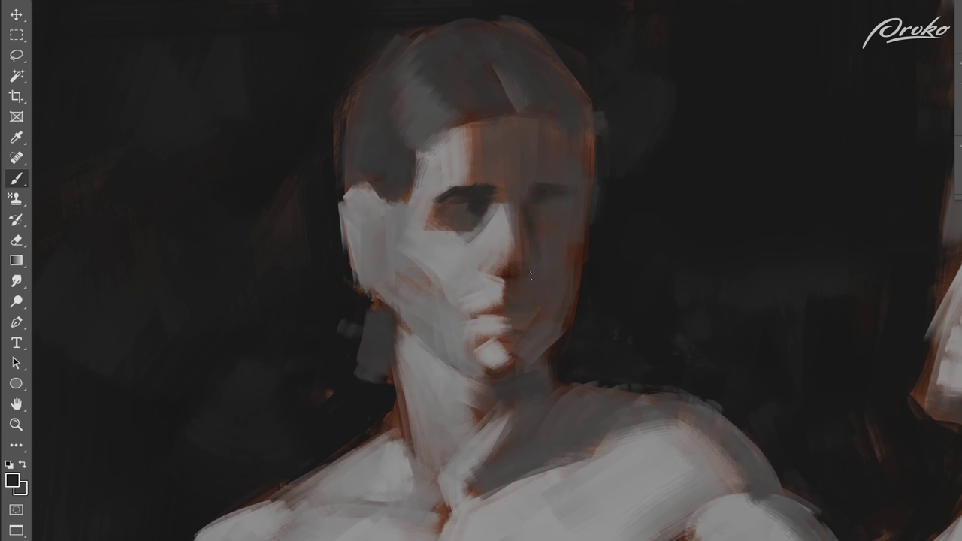
Refine the eye on the lit side with its light white and shaded lower lid, sampling nearby tones.
alt+click(469, 205)
mouse_move(460, 210)
mouse_down()
mouse_move(445, 226)
mouse_move(430, 223)
mouse_move(475, 221)
mouse_move(449, 227)
mouse_up()
alt+click(467, 215)
alt+click(449, 253)
alt+click(472, 220)
alt+click(472, 237)
alt+click(473, 218)
drag(451, 234, 465, 238)
alt+click(455, 239)
key(x)
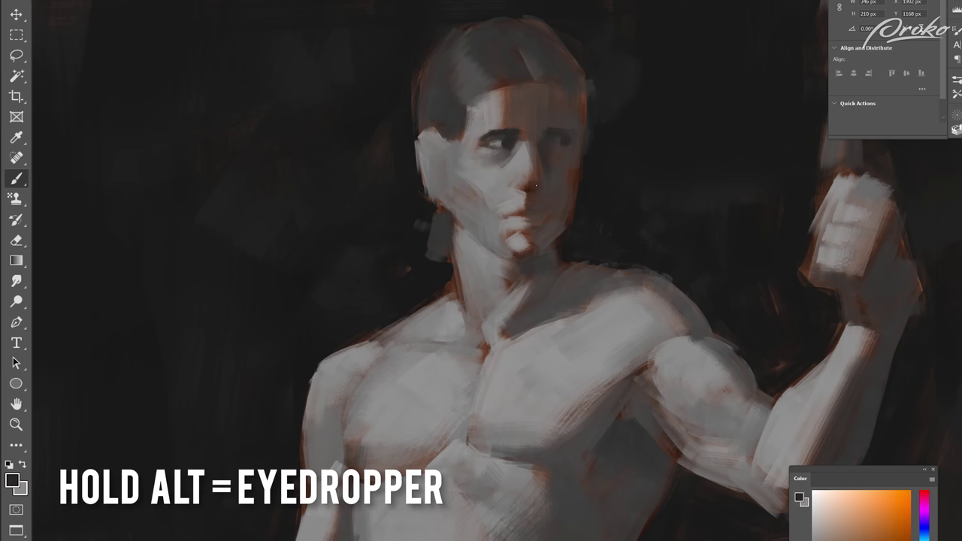
Define the underside of the nose and the shadow edge along its bridge, sampling tones from the nose and redoing one stroke.
alt+click(527, 187)
drag(530, 188, 518, 190)
alt+click(523, 189)
alt+click(528, 181)
alt+click(535, 147)
key(ctrl+z)
mouse_move(523, 145)
mouse_down()
mouse_move(518, 175)
mouse_move(530, 183)
mouse_up()
alt+click(525, 159)
alt+click(535, 191)
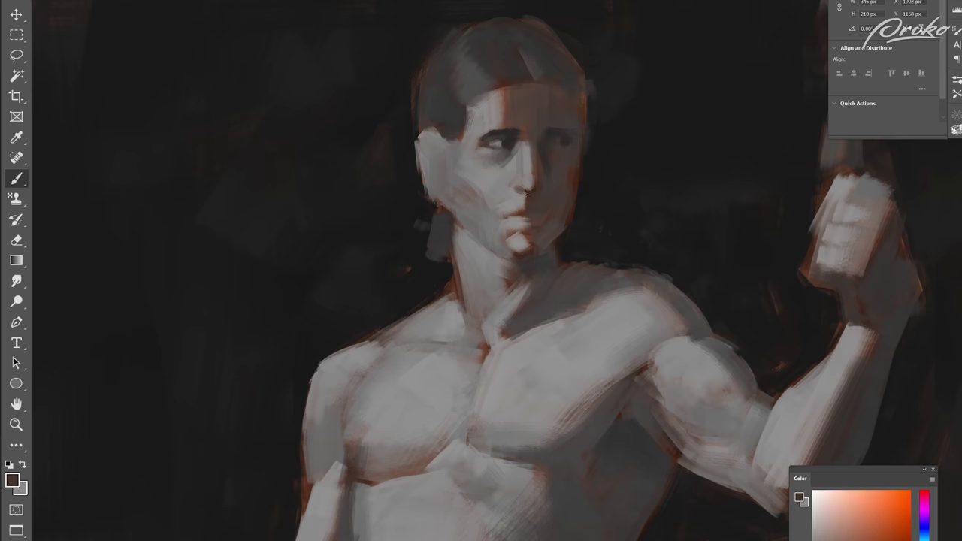
alt+click(531, 198)
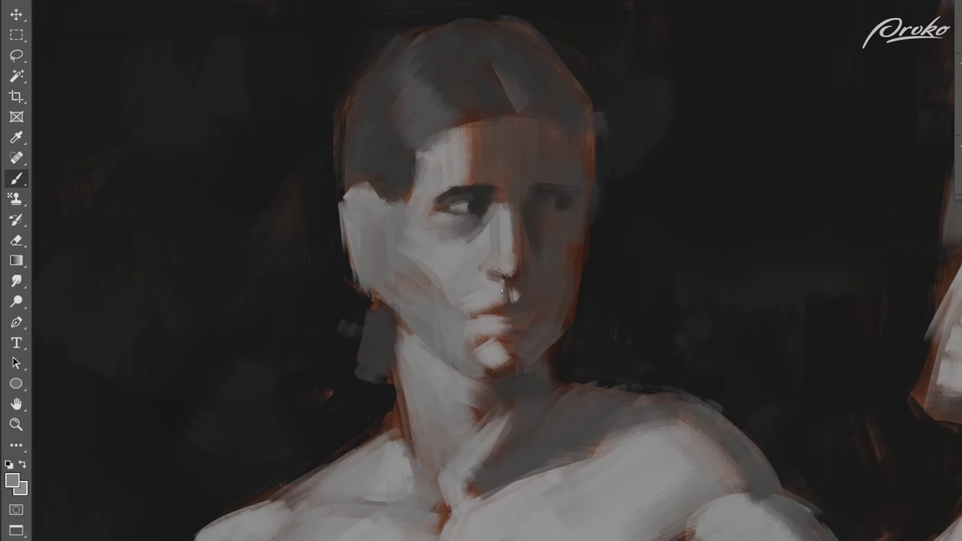
Sample tones around the upper lip and shadowed eye socket, and darken the head's edge beside the shadowed temple.
alt+click(504, 296)
alt+click(573, 191)
alt+click(554, 199)
alt+click(553, 200)
alt+click(554, 233)
alt+click(528, 217)
alt+click(618, 220)
drag(587, 143, 588, 196)
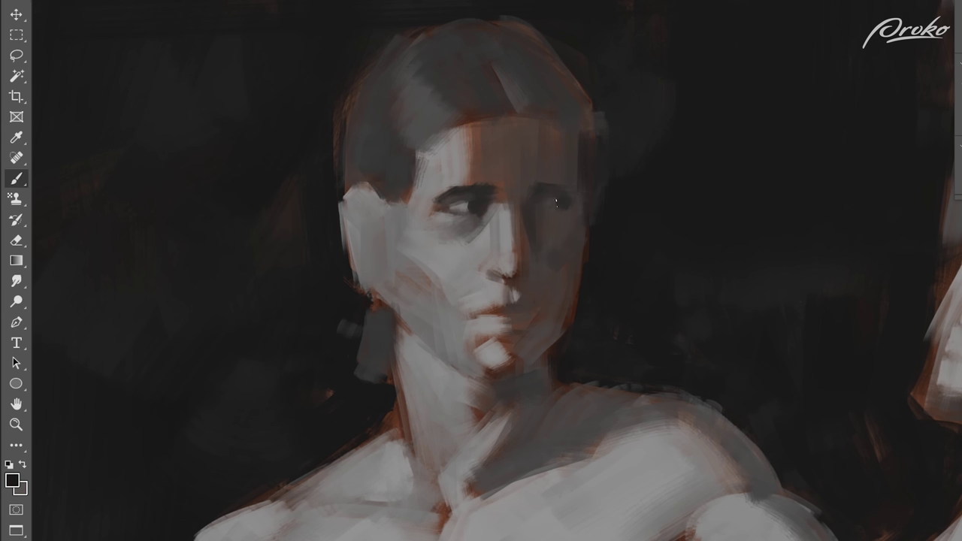
Smooth the shadowed cheek and jaw down to the chin with sampled midtone greys, covering the remaining brown edge.
alt+click(565, 189)
drag(564, 305, 571, 247)
alt+click(590, 291)
alt+click(559, 318)
drag(567, 328, 514, 366)
drag(565, 331, 546, 352)
alt+click(589, 311)
alt+click(568, 264)
alt+click(522, 311)
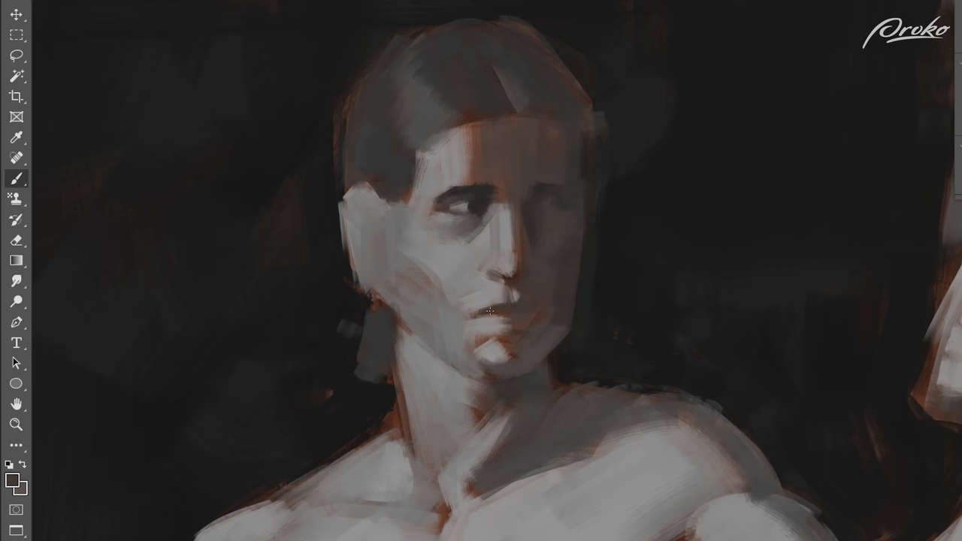
Paint the cheek plane beside the nostril with sampled greys and add the tone of the lower lip.
alt+click(462, 275)
alt+click(477, 228)
drag(485, 257, 471, 274)
alt+click(439, 315)
alt+click(474, 256)
alt+click(474, 254)
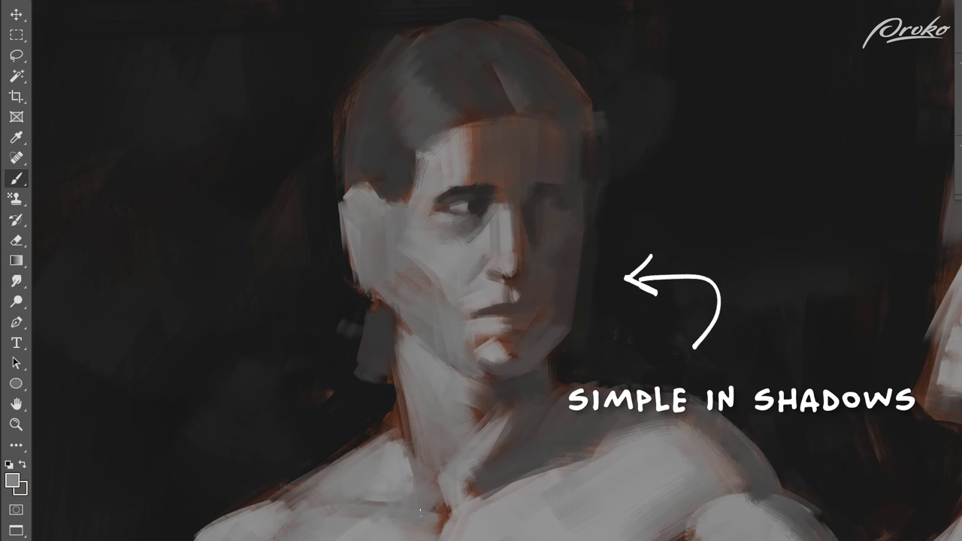
drag(496, 324, 519, 320)
Smooth the lit cheek and jaw from below the ear to the chin with greys sampled from the cheek.
alt+click(531, 223)
alt+click(410, 230)
alt+click(424, 275)
alt+click(419, 260)
alt+click(422, 272)
alt+click(433, 255)
mouse_move(395, 277)
mouse_down()
mouse_move(447, 337)
mouse_move(417, 310)
mouse_move(518, 449)
mouse_move(456, 339)
mouse_move(511, 365)
mouse_up()
alt+click(456, 351)
alt+click(511, 375)
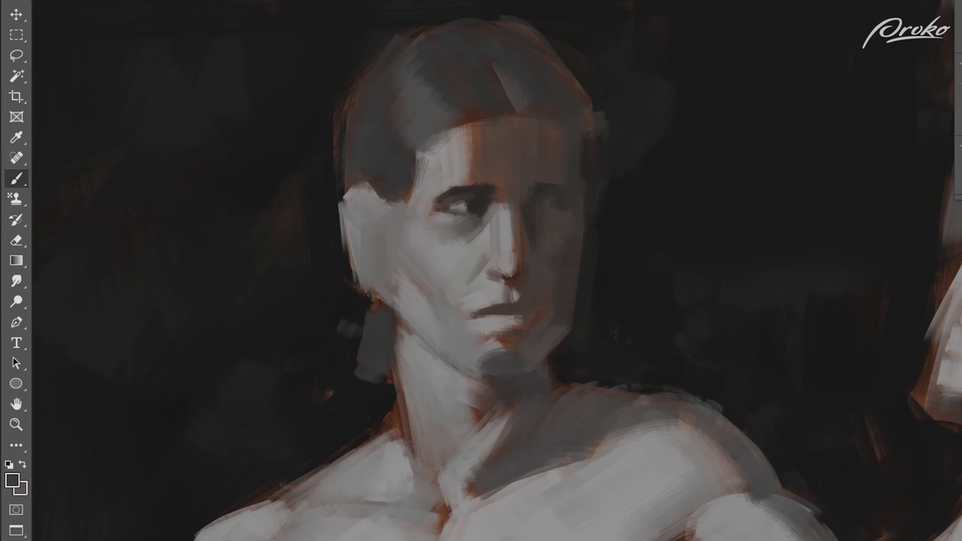
Shape the lower lip with sampled tones and soften the fold between the nose and the lit cheek.
mouse_move(486, 329)
mouse_down()
mouse_move(532, 363)
mouse_move(544, 320)
mouse_move(508, 319)
mouse_up()
alt+click(496, 321)
alt+click(480, 333)
alt+click(549, 323)
alt+click(467, 272)
drag(480, 258, 477, 273)
alt+click(440, 339)
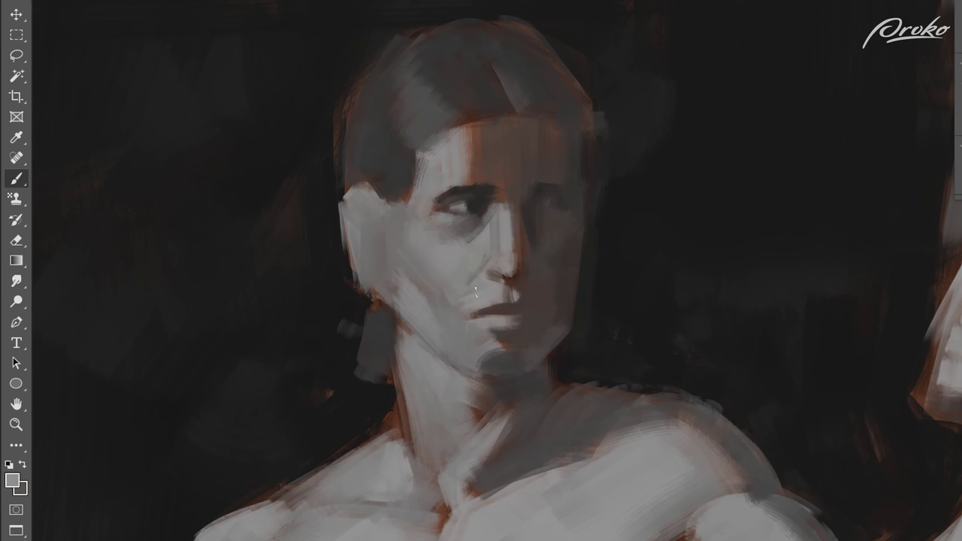
alt+click(492, 195)
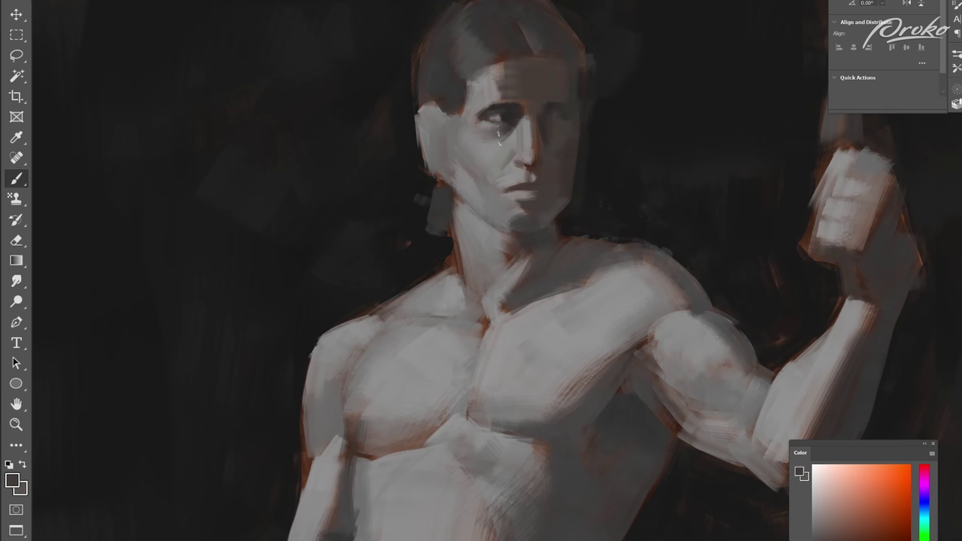
Paint sampled greys across the lit part of the forehead down to the temple, covering the brown patches.
alt+click(487, 78)
mouse_move(503, 66)
mouse_down()
mouse_move(499, 98)
mouse_move(467, 108)
mouse_move(481, 111)
mouse_move(474, 102)
mouse_move(469, 114)
mouse_up()
alt+click(519, 73)
alt+click(481, 93)
alt+click(488, 84)
alt+click(498, 82)
alt+click(478, 98)
Refine the shadowed jaw contour and paint dark background tone over the loose hair behind the neck.
alt+click(565, 198)
alt+click(564, 187)
alt+click(560, 192)
alt+click(580, 184)
drag(576, 192, 571, 171)
alt+click(579, 123)
alt+click(425, 244)
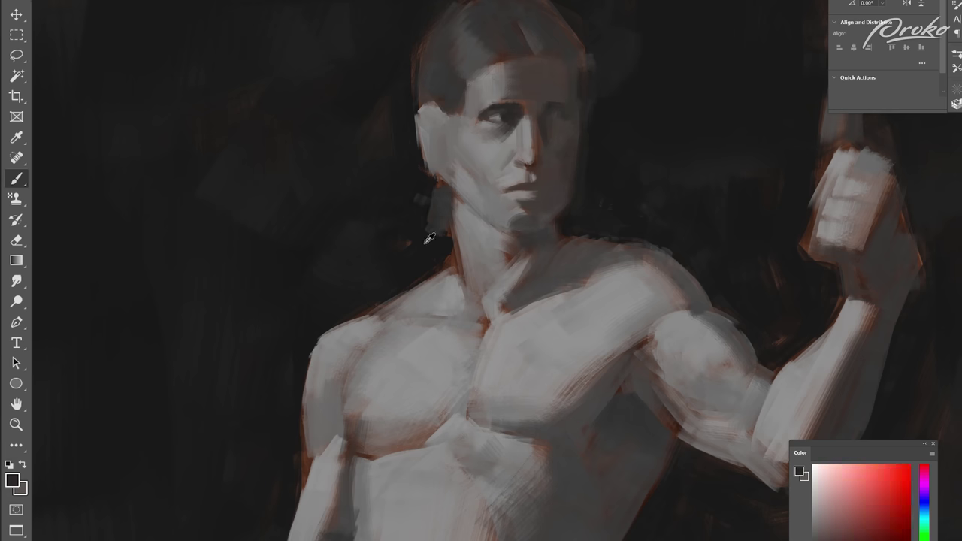
drag(437, 189, 431, 234)
Sample tones around the nose and eye, and paint the shadow along the underside of the jaw onto the neck.
alt+click(540, 177)
alt+click(525, 167)
alt+click(518, 175)
alt+click(520, 163)
alt+click(512, 160)
alt+click(554, 163)
alt+click(516, 112)
mouse_move(450, 188)
mouse_down()
mouse_move(460, 281)
mouse_move(521, 257)
mouse_up()
alt+click(533, 244)
alt+click(534, 243)
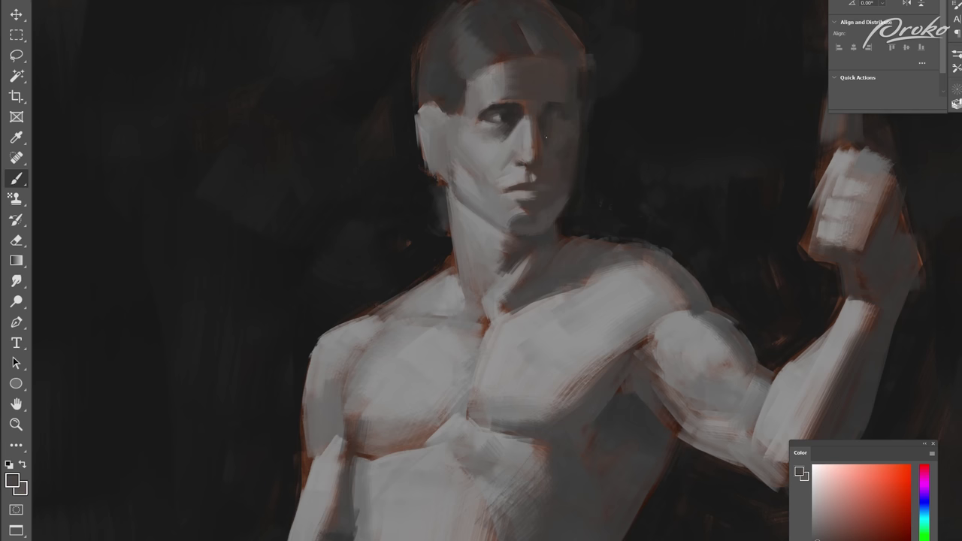
Model the centre of the forehead above the brows with greys sampled from the nose and forehead.
alt+click(532, 158)
alt+click(542, 160)
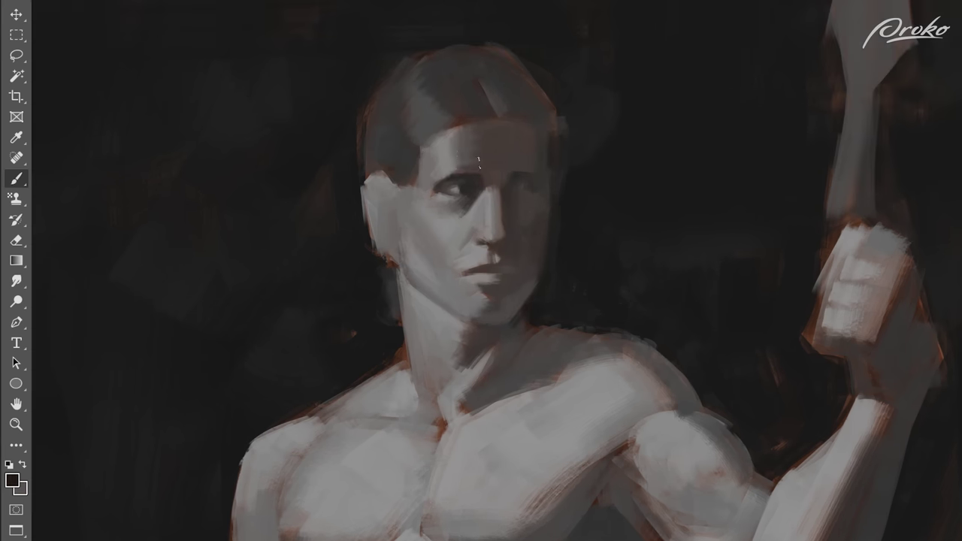
alt+click(465, 150)
mouse_move(499, 161)
mouse_down()
mouse_move(532, 149)
mouse_move(465, 159)
mouse_move(499, 140)
mouse_move(483, 133)
mouse_up()
alt+click(503, 154)
alt+click(533, 148)
alt+click(491, 158)
alt+click(481, 154)
Refine the chin's light plane and darken the face's shadow side from temple to jaw, undoing the last stroke.
drag(489, 296, 473, 309)
alt+click(531, 225)
drag(531, 154, 522, 309)
alt+click(552, 304)
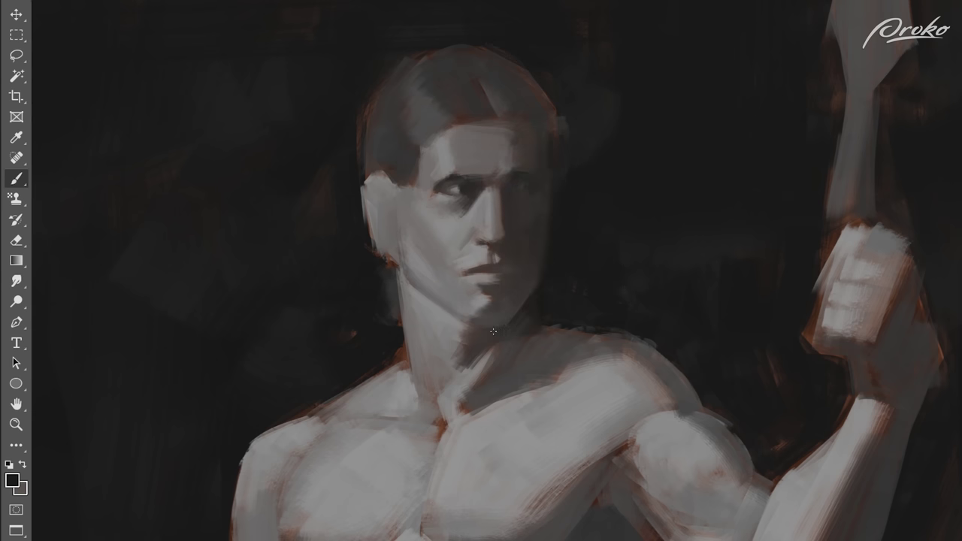
key(ctrl+z)
Sample the light grey of the chin, add a highlight on the lit cheekbone and refine the area above the upper lip.
alt+click(482, 301)
drag(428, 210, 445, 229)
alt+click(465, 250)
drag(469, 266, 485, 260)
alt+click(448, 236)
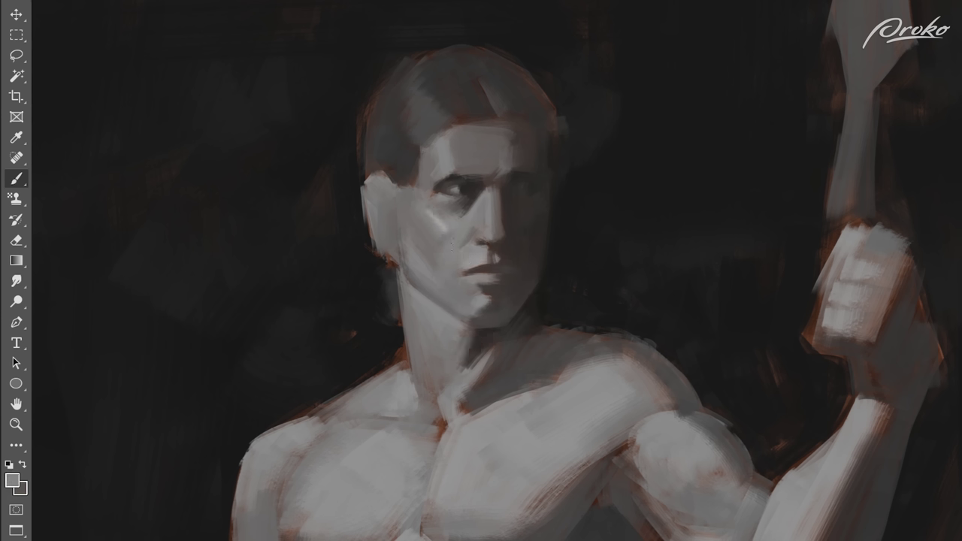
key(ctrl+plus)
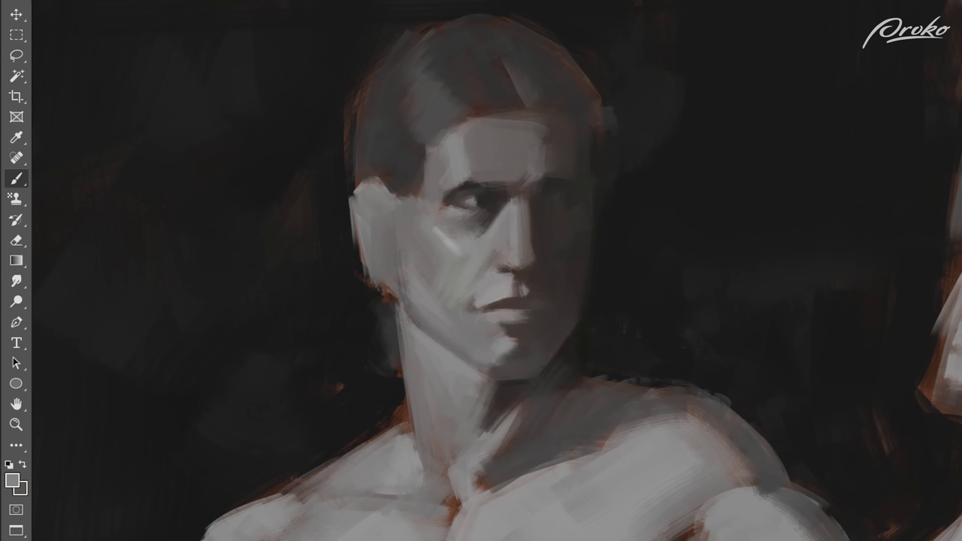
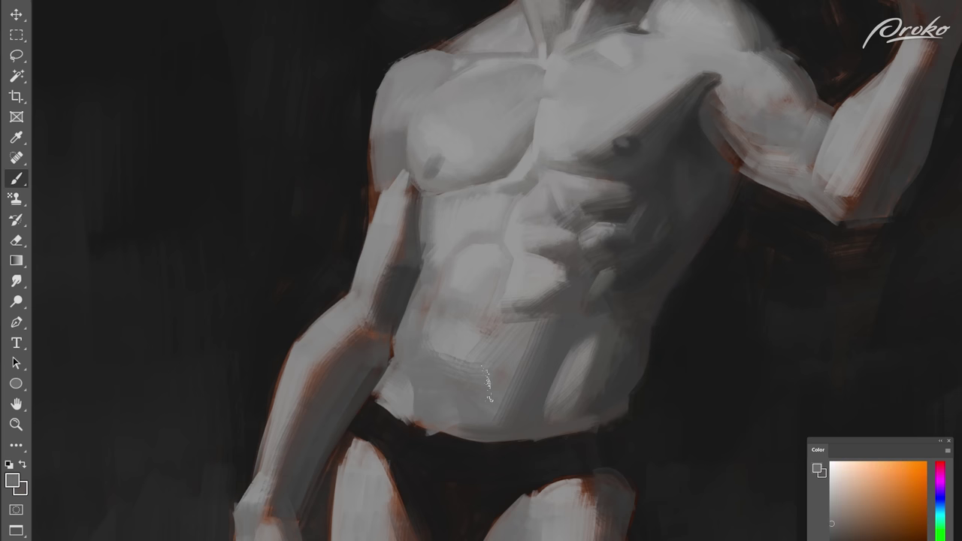
Sample the grey of the lower abdomen and paint over the area around and below the navel position.
alt+click(507, 389)
drag(499, 385, 445, 403)
drag(470, 371, 436, 380)
drag(493, 391, 429, 413)
Paint the lowered arm's upper arm and the outer shoulder contour with greys sampled beside them.
alt+click(413, 218)
drag(407, 153, 393, 182)
alt+click(386, 162)
drag(378, 135, 374, 176)
drag(386, 137, 374, 221)
alt+click(372, 68)
drag(387, 73, 370, 137)
drag(383, 79, 374, 112)
Lighten the belly around the navel and soften its lower edge using greys sampled from the abdomen.
drag(478, 372, 465, 396)
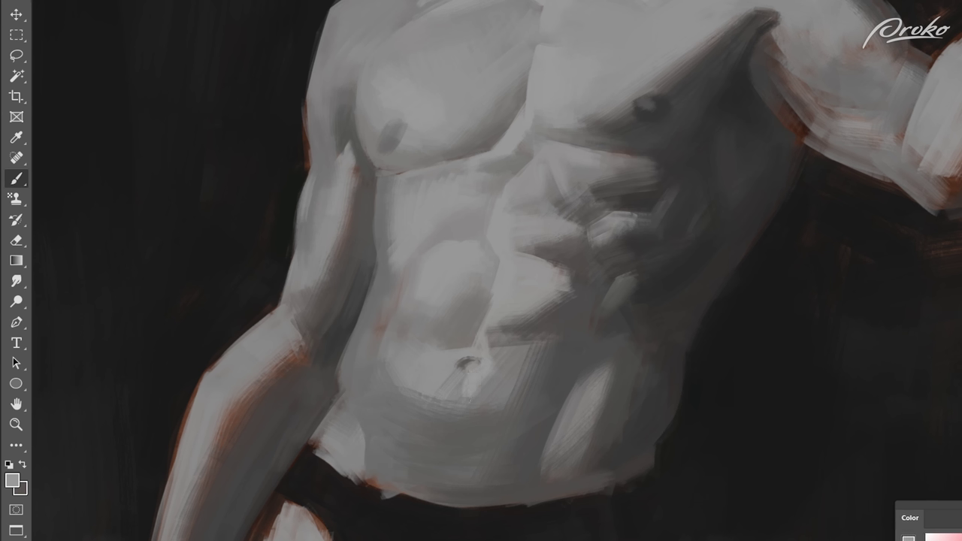
drag(502, 351, 489, 378)
mouse_move(502, 356)
mouse_down()
mouse_move(523, 347)
mouse_move(509, 364)
mouse_move(527, 350)
mouse_move(477, 395)
mouse_move(426, 397)
mouse_up()
alt+click(453, 391)
mouse_move(437, 370)
mouse_down()
mouse_move(415, 389)
mouse_move(451, 391)
mouse_up()
alt+click(409, 365)
alt+click(440, 376)
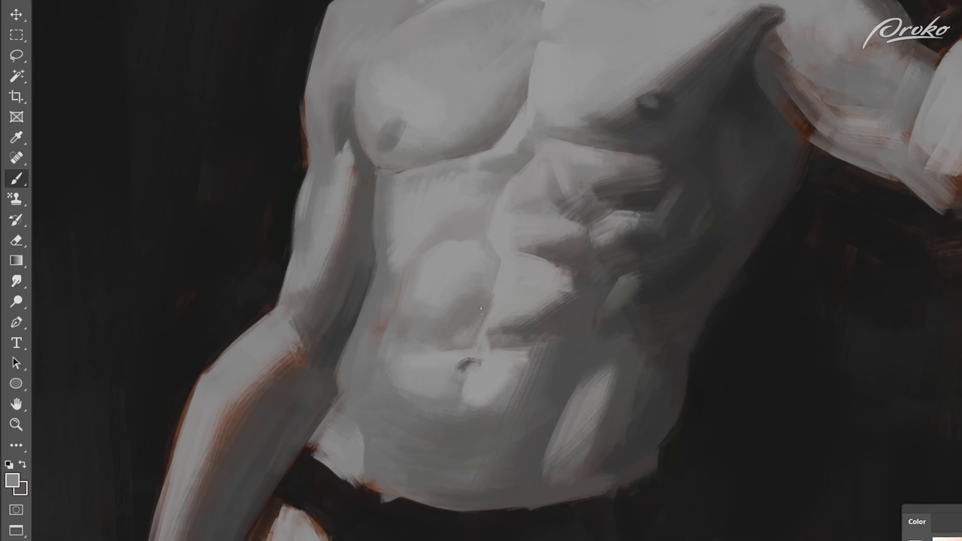
alt+click(432, 362)
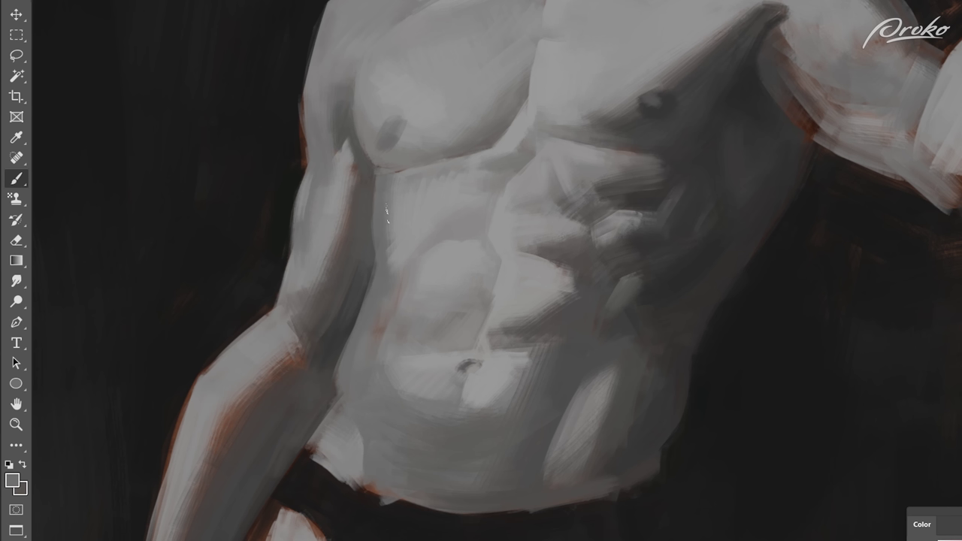
Model the flank beside the abdominals with a light plane down to the hip and a clearer abdominal edge.
mouse_move(387, 233)
mouse_down()
mouse_move(383, 278)
mouse_move(416, 293)
mouse_move(383, 300)
mouse_move(375, 379)
mouse_up()
alt+click(440, 301)
drag(374, 308, 362, 366)
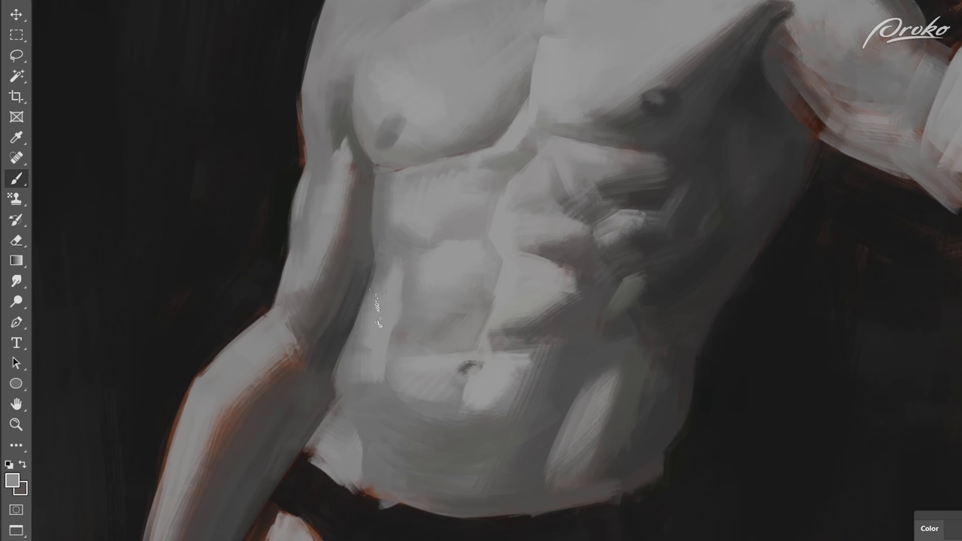
drag(398, 324, 424, 350)
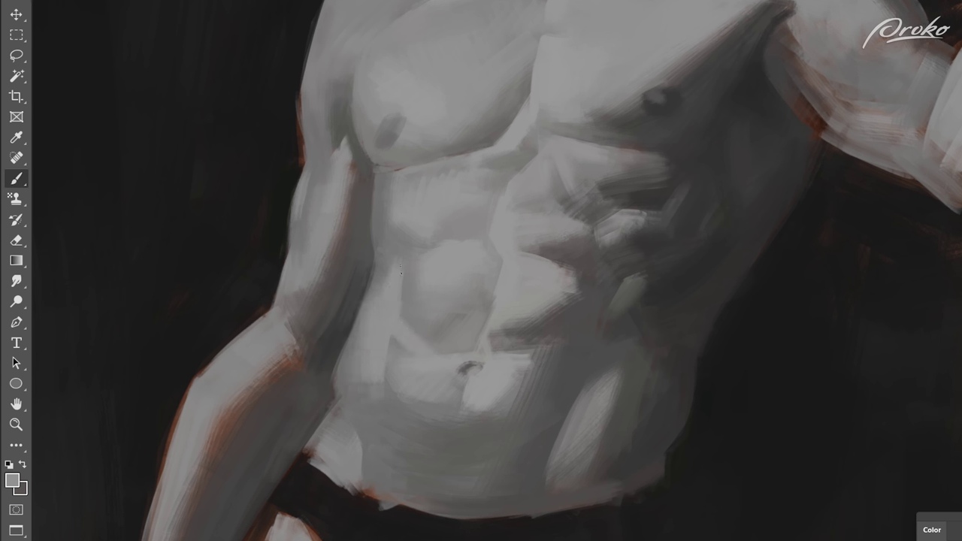
mouse_move(400, 273)
mouse_down()
mouse_move(415, 255)
mouse_move(407, 311)
mouse_up()
Blend the abdominal block above the navel with greys sampled from its lit and shaded parts.
alt+click(455, 265)
alt+click(459, 308)
mouse_move(459, 277)
mouse_down()
mouse_move(441, 296)
mouse_move(441, 332)
mouse_up()
alt+click(421, 300)
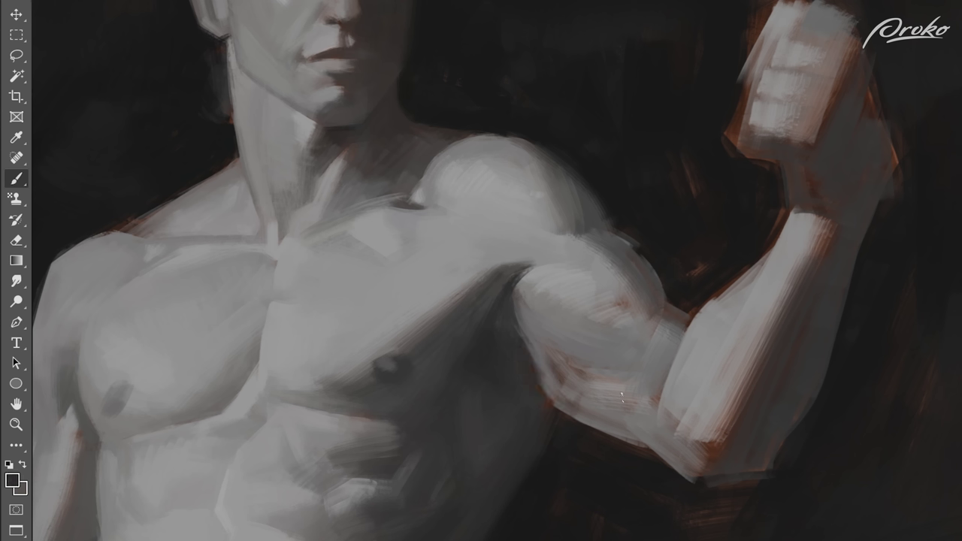
Paint grey midtones over the reddish underpainting along the underside of the raised arm's biceps.
alt+click(530, 347)
mouse_move(532, 347)
mouse_down()
mouse_move(610, 383)
mouse_move(646, 386)
mouse_up()
alt+click(572, 326)
drag(560, 352, 592, 366)
alt+click(548, 338)
drag(543, 330, 644, 389)
alt+click(611, 411)
drag(557, 382, 601, 394)
alt+click(569, 387)
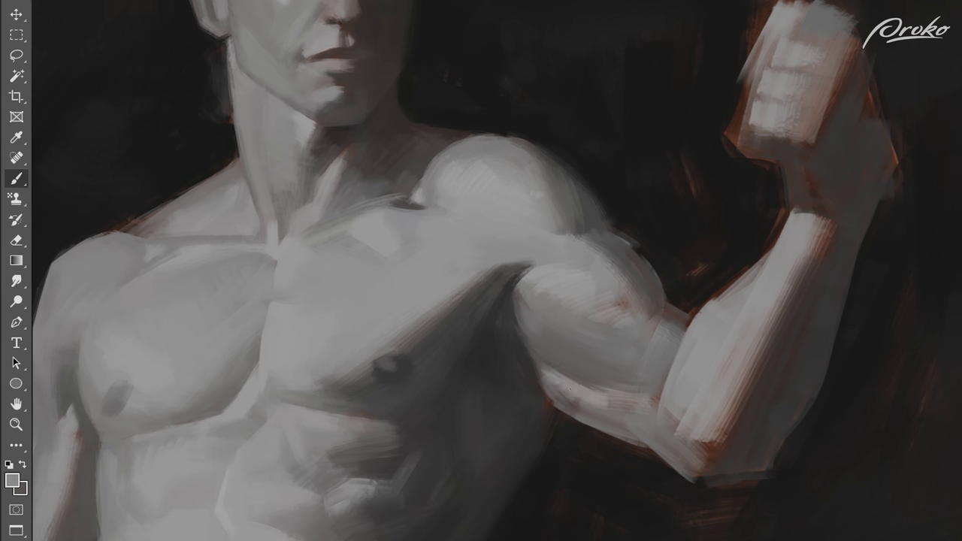
Clean the raised arm's upper contour from shoulder to biceps with sampled background and skin tones.
drag(601, 250, 636, 288)
alt+click(647, 237)
mouse_move(625, 235)
mouse_down()
mouse_move(663, 267)
mouse_move(661, 283)
mouse_up()
drag(601, 198, 614, 236)
mouse_move(608, 224)
mouse_down()
mouse_move(663, 275)
mouse_move(613, 263)
mouse_up()
alt+click(589, 222)
drag(568, 232, 599, 245)
mouse_move(578, 215)
mouse_down()
mouse_move(617, 249)
mouse_move(619, 240)
mouse_move(586, 217)
mouse_move(598, 249)
mouse_move(648, 301)
mouse_up()
alt+click(628, 224)
alt+click(574, 247)
alt+click(558, 242)
Define the triceps below the raised biceps with light and mid greys sampled from the arm.
mouse_move(551, 368)
mouse_down()
mouse_move(628, 398)
mouse_move(610, 377)
mouse_move(659, 373)
mouse_up()
alt+click(587, 357)
alt+click(589, 380)
alt+click(623, 363)
drag(599, 386, 652, 387)
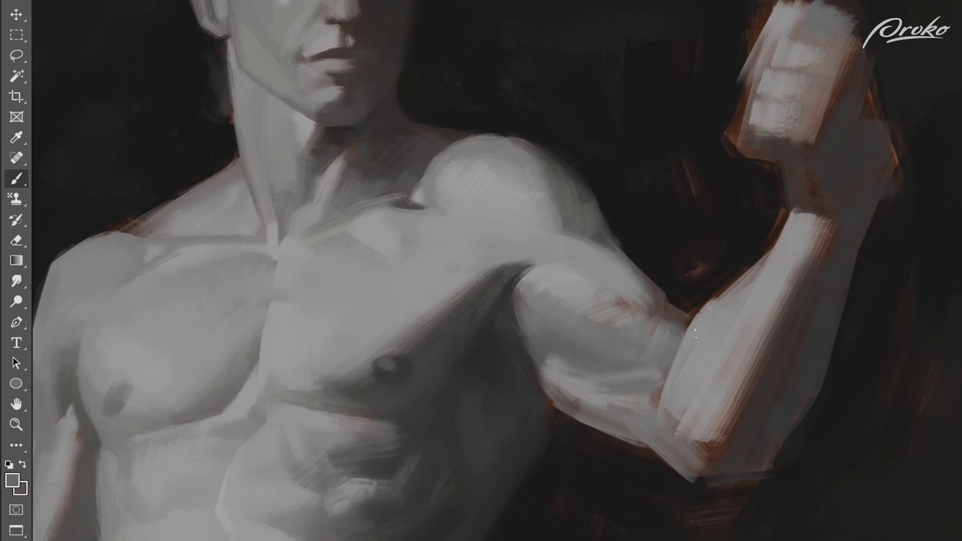
Round the raised biceps with sampled light greys, covering the reddish patch near the elbow crook.
alt+click(579, 304)
drag(629, 306, 673, 342)
drag(591, 302, 653, 349)
mouse_move(554, 295)
mouse_down()
mouse_move(623, 327)
mouse_move(564, 312)
mouse_up()
alt+click(605, 331)
drag(613, 332, 574, 358)
alt+click(549, 324)
Darken the armpit edge of the raised arm with sampled shadow tones and extend them along the triceps.
alt+click(511, 303)
drag(526, 301, 543, 390)
alt+click(509, 321)
alt+click(535, 386)
alt+click(519, 362)
mouse_move(524, 346)
mouse_down()
mouse_move(539, 385)
mouse_move(647, 445)
mouse_up()
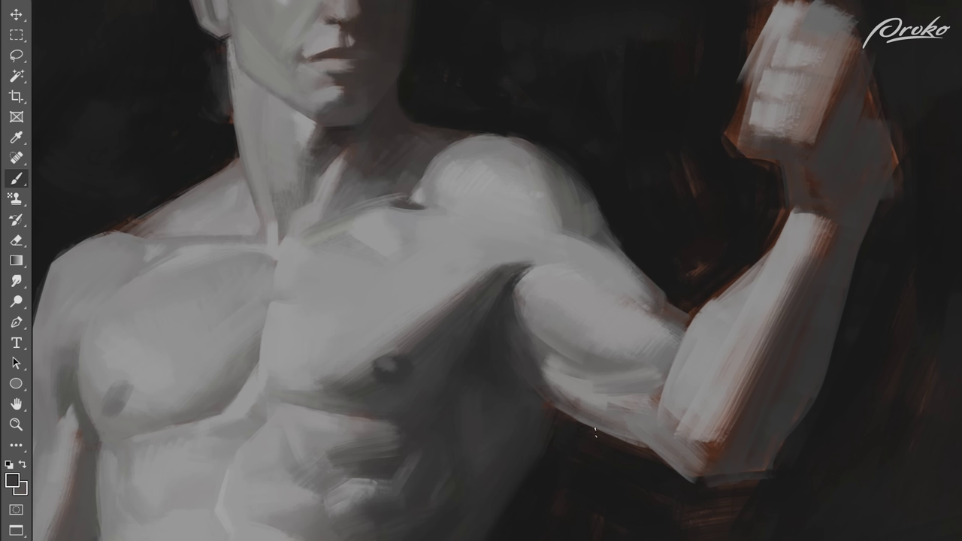
Refine the lower contour of the raised upper arm from the armpit to the elbow, covering the reddish edge.
alt+click(620, 404)
drag(574, 410, 616, 430)
alt+click(610, 406)
drag(546, 382, 552, 393)
drag(610, 407, 634, 440)
mouse_move(570, 399)
mouse_down()
mouse_move(628, 439)
mouse_move(616, 431)
mouse_up()
drag(550, 388, 613, 435)
alt+click(617, 427)
drag(557, 412, 649, 449)
Sample dark and light tones and sharpen the top edge of the raised biceps down to the elbow crook.
alt+click(243, 429)
alt+click(639, 290)
drag(624, 261, 678, 326)
drag(656, 302, 683, 338)
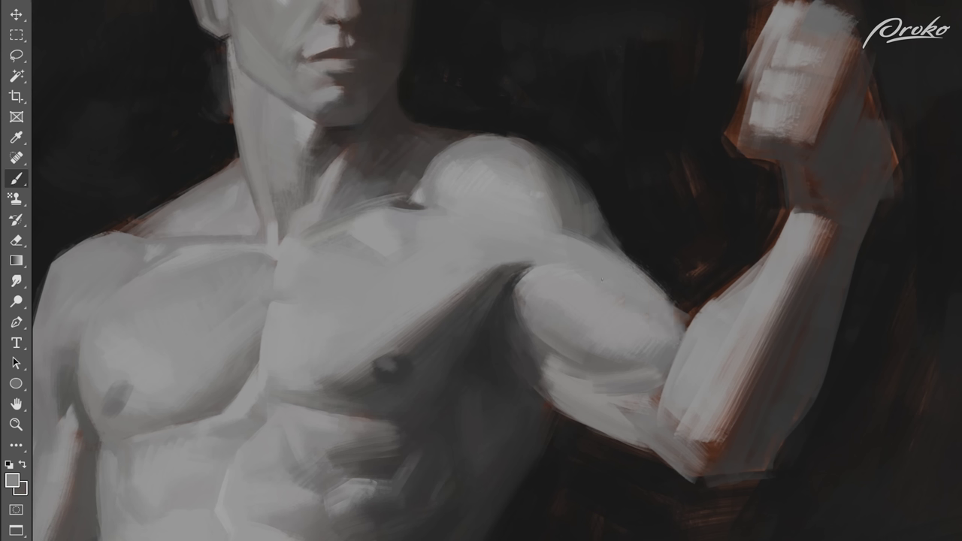
Model the raised arm's elbow crook and blend it into the biceps with greys sampled around it.
alt+click(665, 346)
drag(656, 315, 647, 338)
drag(648, 295, 678, 336)
alt+click(689, 337)
mouse_move(681, 323)
mouse_down()
mouse_move(666, 341)
mouse_move(670, 353)
mouse_move(664, 344)
mouse_up()
alt+click(654, 317)
alt+click(676, 285)
mouse_move(678, 306)
mouse_down()
mouse_move(642, 251)
mouse_move(634, 389)
mouse_move(640, 313)
mouse_move(634, 343)
mouse_move(501, 254)
mouse_move(595, 321)
mouse_move(572, 326)
mouse_move(567, 298)
mouse_up()
alt+click(638, 314)
alt+click(592, 322)
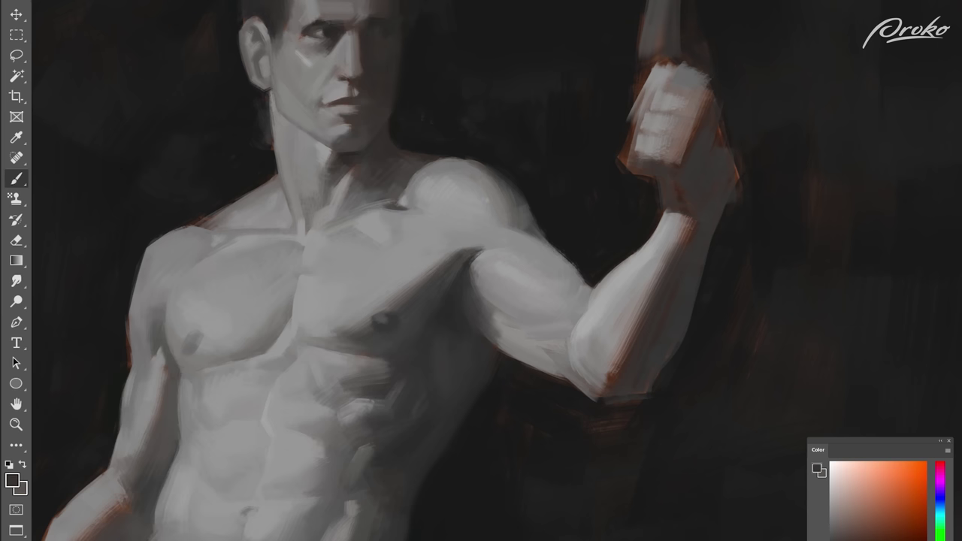
Shape the raised arm's elbow and lower triceps edge with tones sampled from the arm.
mouse_move(609, 379)
mouse_down()
mouse_move(585, 359)
mouse_move(571, 379)
mouse_up()
alt+click(579, 333)
alt+click(537, 282)
mouse_move(558, 340)
mouse_down()
mouse_move(537, 344)
mouse_move(554, 356)
mouse_up()
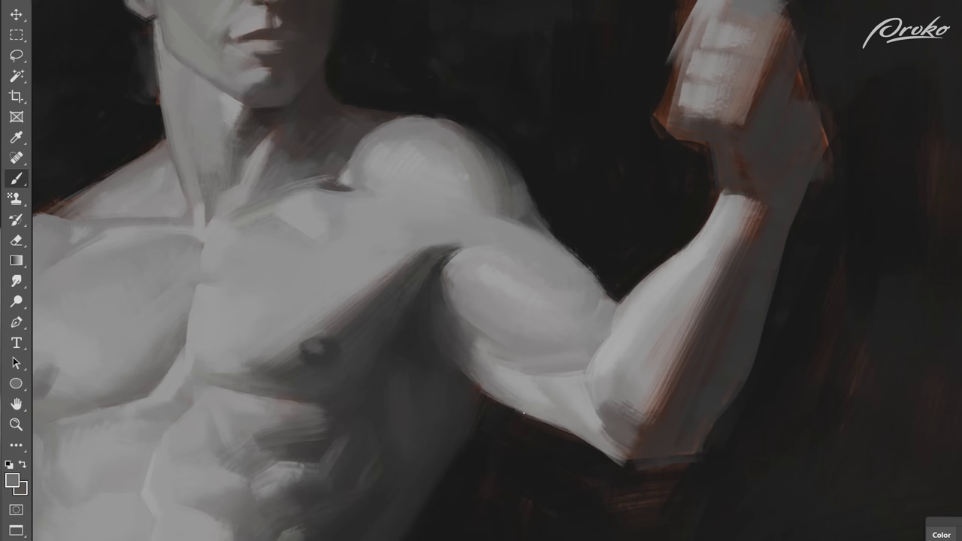
drag(523, 413, 557, 428)
alt+click(656, 414)
mouse_move(652, 423)
mouse_down()
mouse_move(667, 420)
mouse_move(655, 384)
mouse_move(687, 366)
mouse_move(726, 292)
mouse_move(684, 440)
mouse_up()
Paint sampled shadow grey over the shaded side of the raised forearm, wrist and back of the hand.
alt+click(768, 213)
drag(807, 188, 767, 260)
drag(787, 138, 804, 81)
alt+click(841, 140)
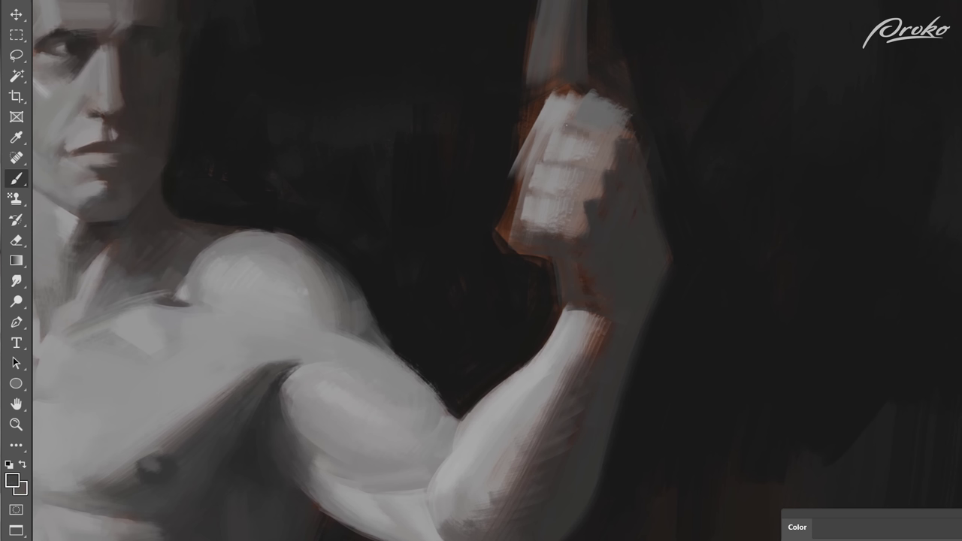
Shape the top knuckle plane of the raised fist with greys sampled from the hand and background.
mouse_move(566, 125)
mouse_down()
mouse_move(594, 138)
mouse_move(562, 126)
mouse_up()
alt+click(602, 153)
alt+click(610, 126)
drag(618, 114, 595, 133)
mouse_move(601, 101)
mouse_down()
mouse_move(571, 124)
mouse_move(629, 122)
mouse_up()
alt+click(602, 84)
drag(601, 84, 632, 110)
Sample tones beside the spear shaft and redraw the upper finger and outer edge of the raised fist.
alt+click(550, 89)
alt+click(543, 86)
drag(573, 92, 542, 111)
mouse_move(572, 94)
mouse_down()
mouse_move(539, 117)
mouse_move(514, 175)
mouse_up()
alt+click(572, 162)
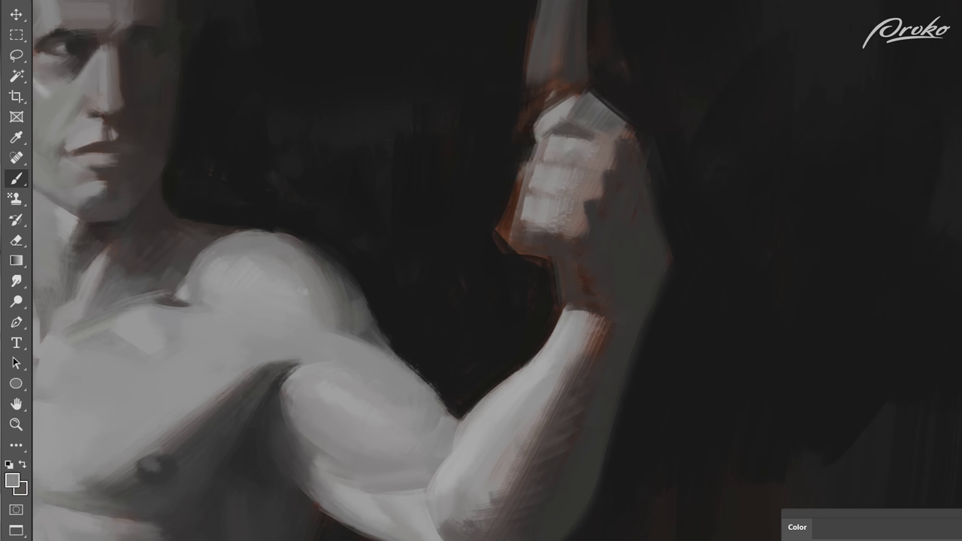
Refine the gripping fingers and the fist's outer and lower edges with sampled light and dark greys.
alt+click(572, 176)
drag(590, 161, 605, 154)
alt+click(544, 150)
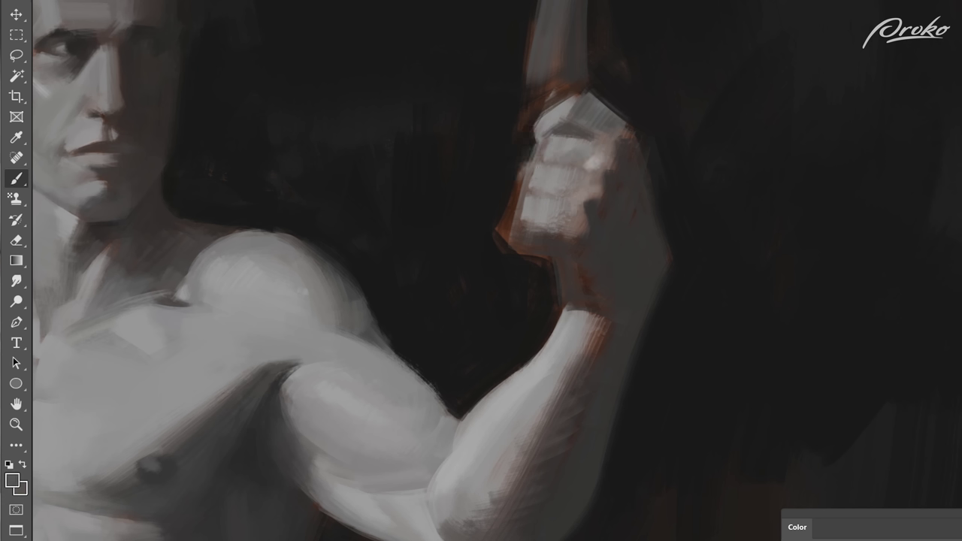
alt+click(511, 168)
mouse_move(521, 163)
mouse_down()
mouse_move(509, 244)
mouse_move(519, 251)
mouse_up()
alt+click(597, 239)
mouse_move(582, 241)
mouse_down()
mouse_move(516, 243)
mouse_move(524, 236)
mouse_up()
alt+click(547, 215)
alt+click(522, 263)
alt+click(599, 236)
Cover the reddish underpainting at the raised wrist and heel of the hand with sampled greys.
mouse_move(535, 242)
mouse_down()
mouse_move(573, 245)
mouse_move(574, 283)
mouse_move(589, 296)
mouse_move(544, 263)
mouse_up()
alt+click(547, 314)
alt+click(585, 328)
drag(583, 310, 568, 291)
mouse_move(571, 294)
mouse_down()
mouse_move(558, 307)
mouse_move(565, 290)
mouse_up()
alt+click(545, 302)
alt+click(591, 272)
mouse_move(600, 339)
mouse_down()
mouse_move(580, 289)
mouse_move(605, 349)
mouse_up()
alt+click(604, 295)
drag(590, 298, 622, 293)
alt+click(644, 250)
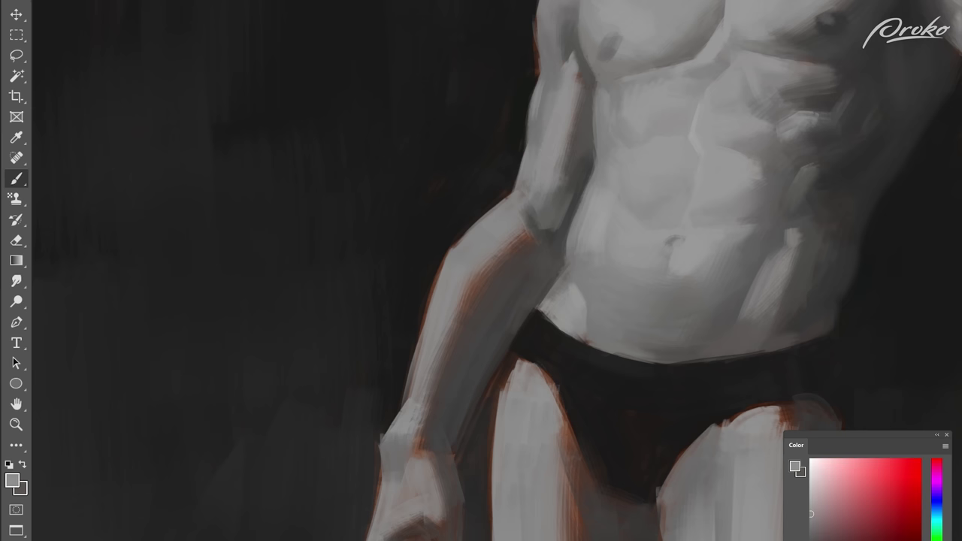
Sample greys around the lowered arm's inner elbow and paint its shadowed crease.
alt+click(520, 218)
alt+click(520, 218)
alt+click(541, 231)
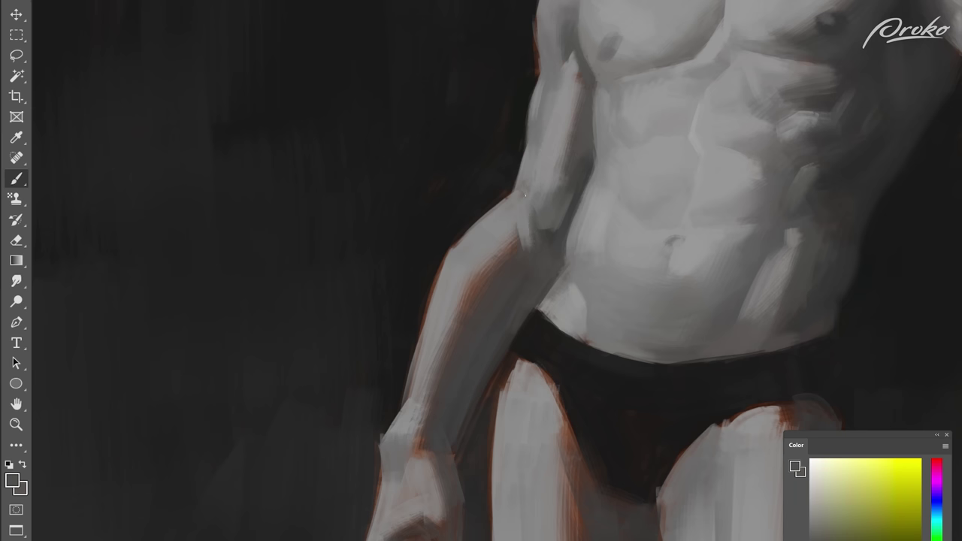
alt+click(543, 233)
alt+click(574, 216)
mouse_move(543, 233)
mouse_down()
mouse_move(560, 230)
mouse_move(558, 241)
mouse_up()
alt+click(557, 230)
Blend the top of the lowered forearm into the elbow with repeatedly sampled neighbouring tones.
alt+click(542, 252)
alt+click(518, 254)
alt+click(518, 254)
alt+click(521, 222)
alt+click(528, 256)
mouse_move(521, 226)
mouse_down()
mouse_move(534, 260)
mouse_move(518, 215)
mouse_up()
alt+click(534, 210)
alt+click(551, 225)
alt+click(549, 216)
alt+click(558, 228)
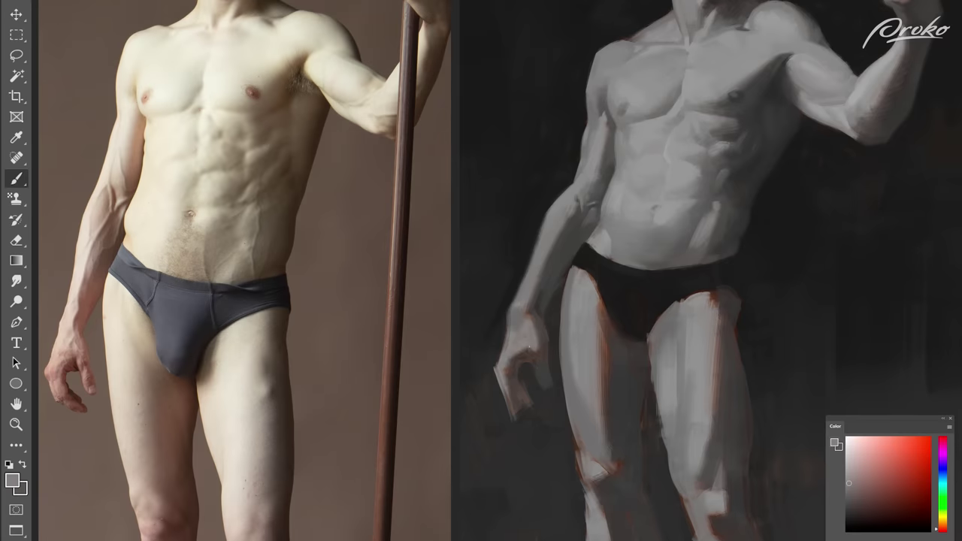
Sample greys from the lowered hand and reshape the inner edge of its thumb side.
alt+click(540, 362)
alt+click(542, 356)
drag(538, 360, 548, 386)
alt+click(538, 337)
alt+click(537, 359)
alt+click(540, 370)
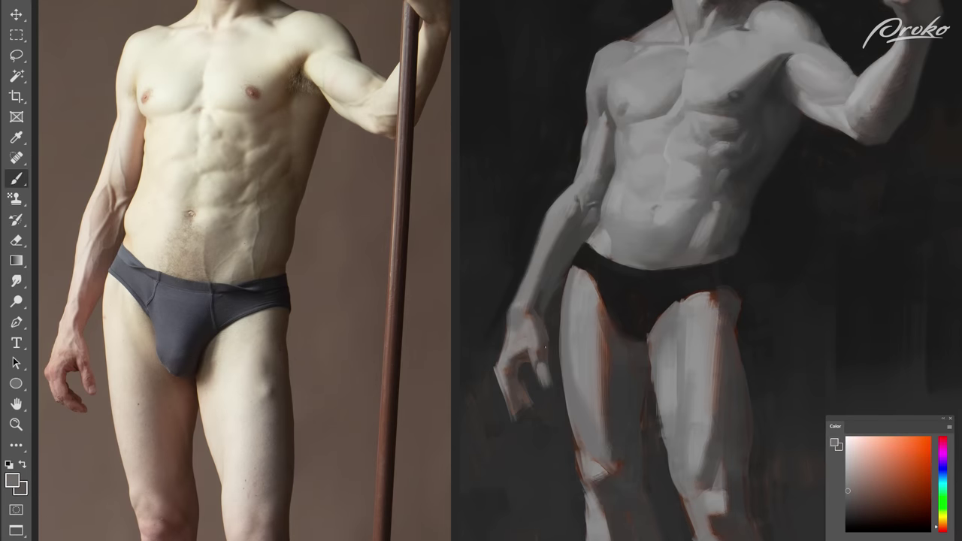
Refine the lowered hand's inner fingertip and the dark gap beside it with sampled light and dark greys.
alt+click(542, 371)
alt+click(541, 391)
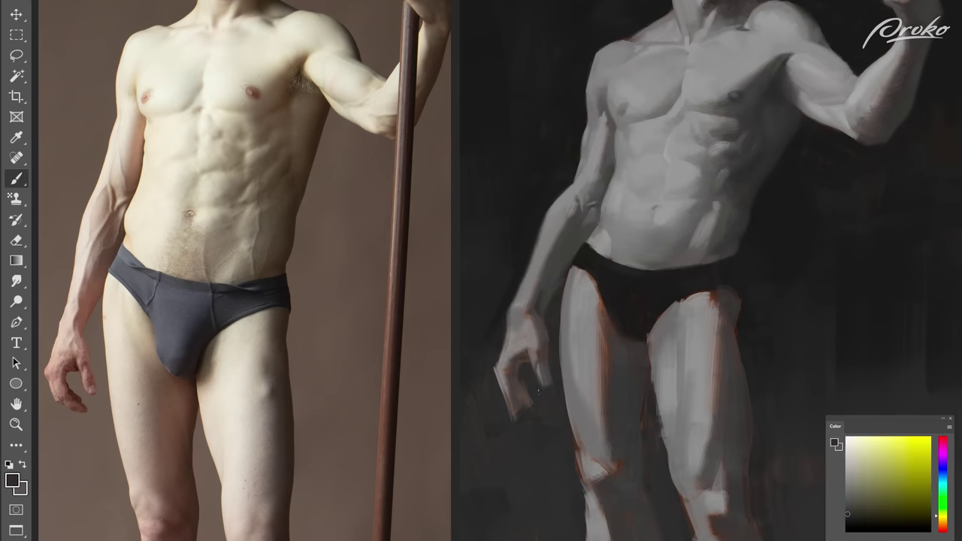
alt+click(531, 368)
alt+click(542, 390)
alt+click(543, 373)
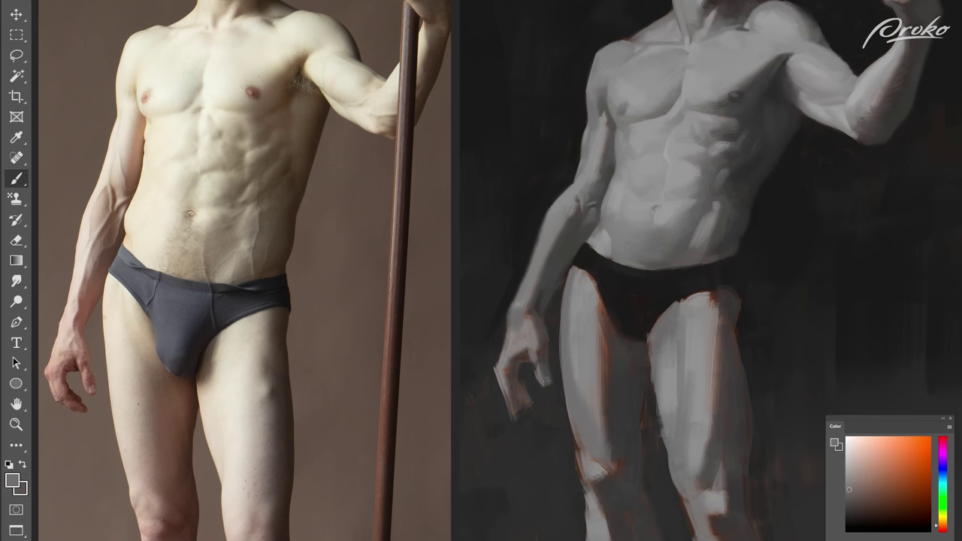
alt+click(535, 338)
Paint the form just below the lowered arm's elbow crease with sampled mid greys.
alt+click(547, 245)
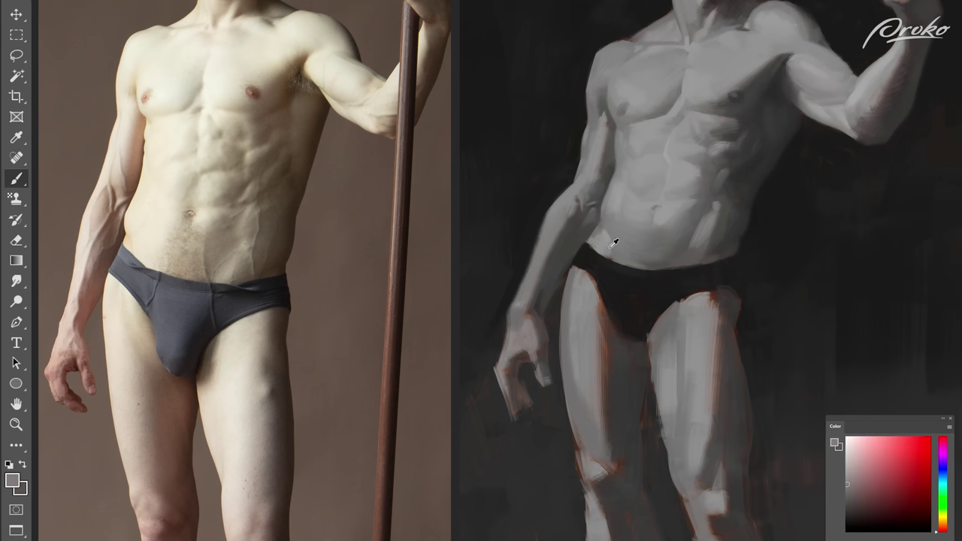
alt+click(574, 214)
drag(575, 212, 561, 236)
alt+click(582, 199)
alt+click(577, 211)
alt+click(572, 221)
alt+click(583, 202)
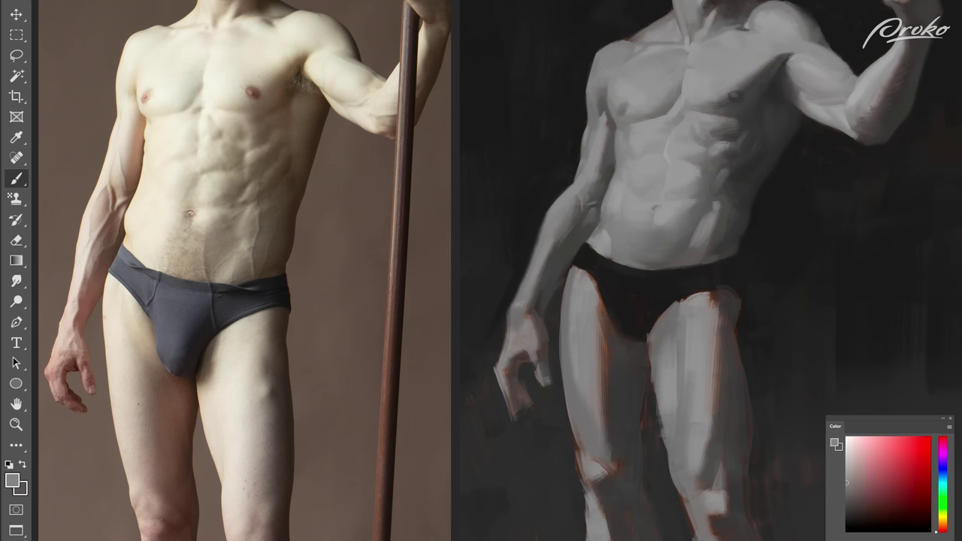
Extend a soft light stroke down the middle of the lowered forearm and sample darker greys for its shadow side.
drag(557, 235, 544, 264)
alt+click(562, 253)
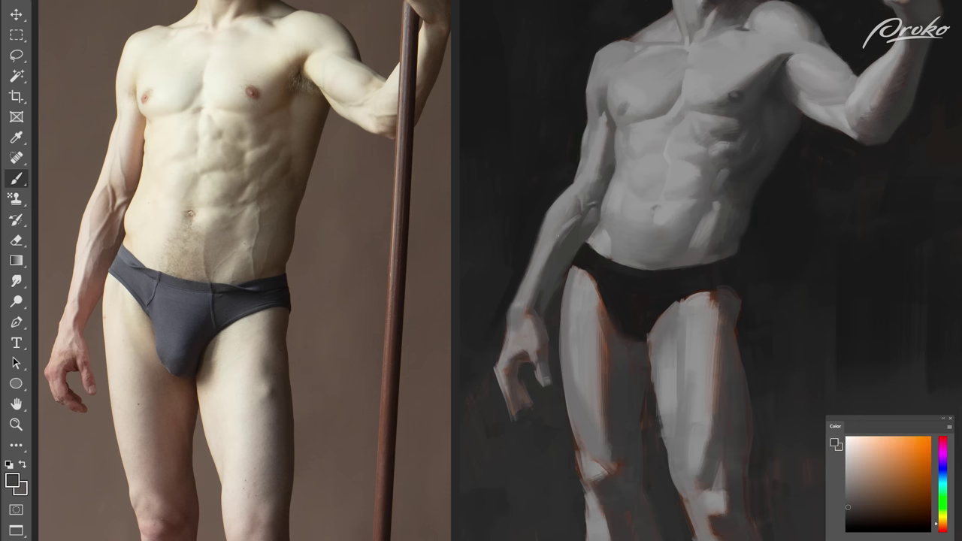
alt+click(552, 249)
alt+click(563, 241)
alt+click(560, 259)
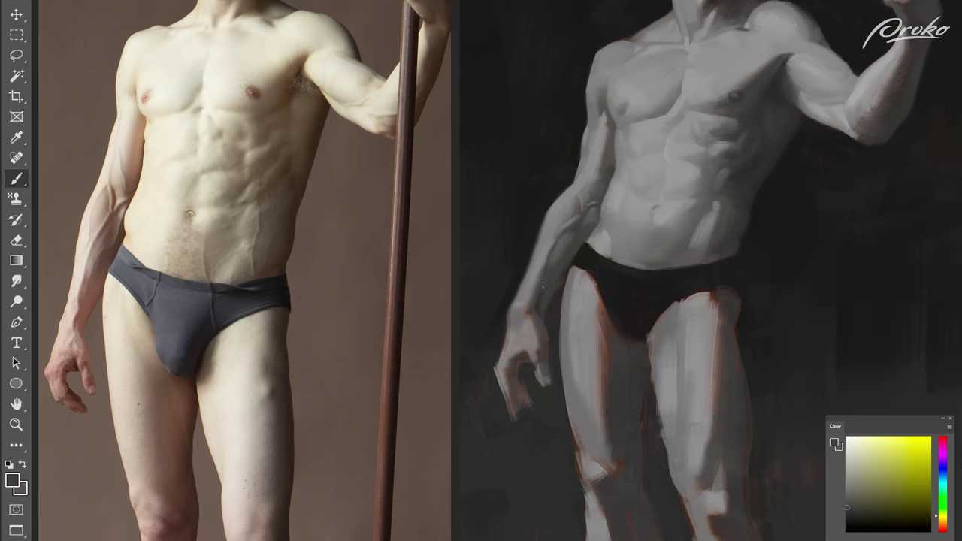
Smooth the lowered forearm's shadow side toward the wrist with sampled dark and mid greys.
alt+click(558, 239)
alt+click(554, 229)
alt+click(559, 232)
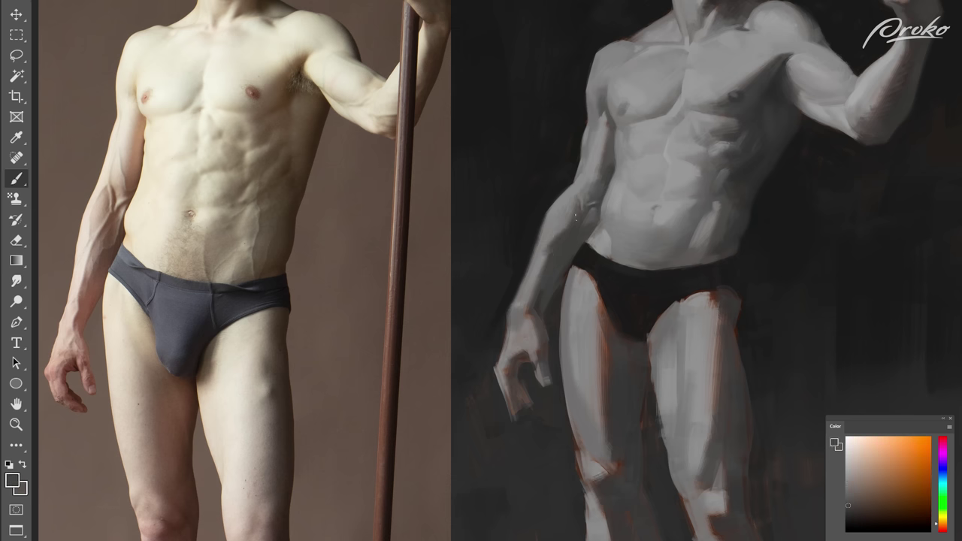
alt+click(572, 220)
drag(557, 247, 545, 266)
alt+click(552, 251)
alt+click(554, 232)
Blend the light-to-shadow transition across the lowered forearm's upper half with repeatedly sampled neighbouring greys.
drag(563, 226, 554, 241)
alt+click(560, 231)
alt+click(558, 237)
alt+click(560, 225)
alt+click(562, 249)
alt+click(561, 242)
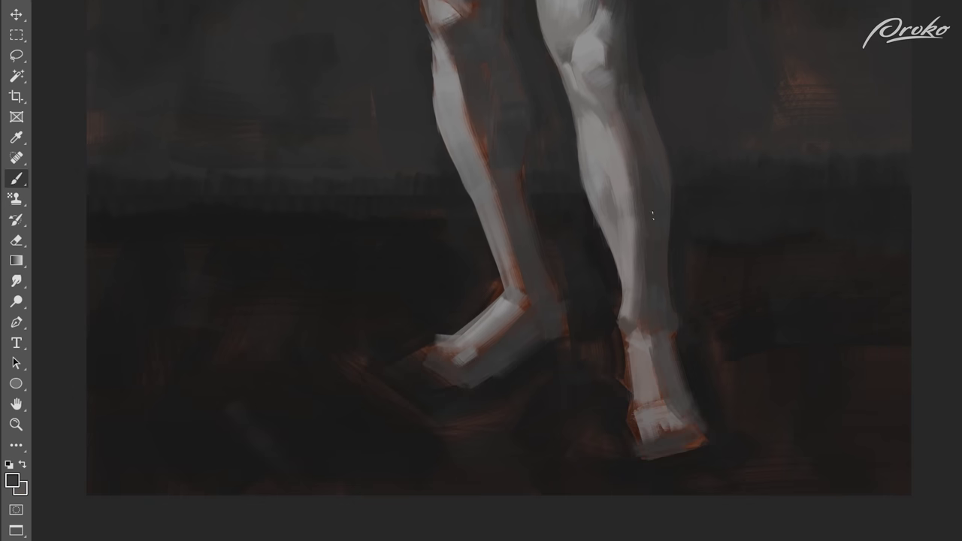
Paint the instep and inner contour of the front foot with greys sampled from the foot and background.
alt+click(647, 366)
alt+click(664, 401)
mouse_move(655, 353)
mouse_down()
mouse_move(664, 403)
mouse_move(652, 406)
mouse_up()
alt+click(643, 354)
drag(625, 332, 629, 456)
alt+click(628, 340)
alt+click(630, 325)
Block in the front foot's toes with sampled light and mid greys, working from the big toe outward.
alt+click(642, 486)
mouse_move(650, 488)
mouse_down()
mouse_move(638, 464)
mouse_move(651, 478)
mouse_up()
alt+click(664, 493)
alt+click(650, 474)
alt+click(656, 470)
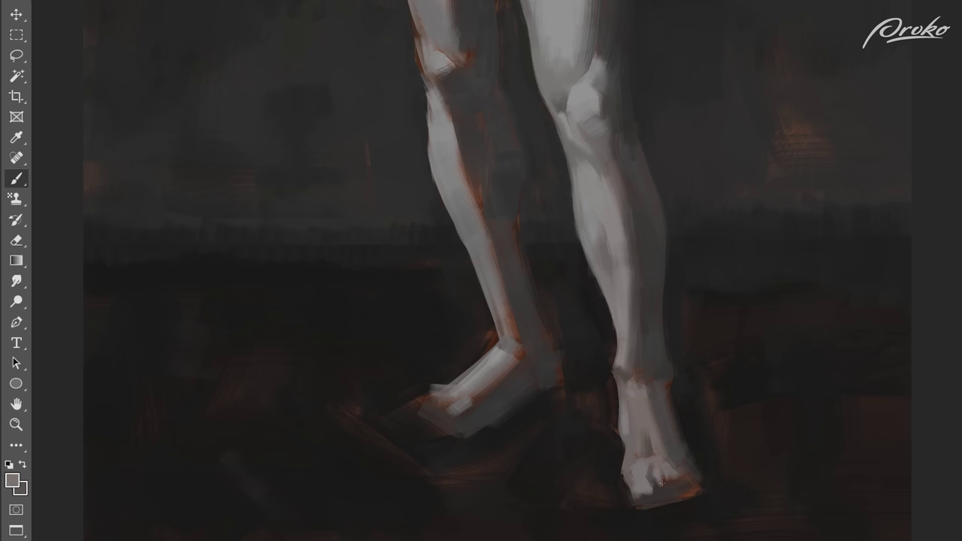
alt+click(669, 484)
alt+click(674, 486)
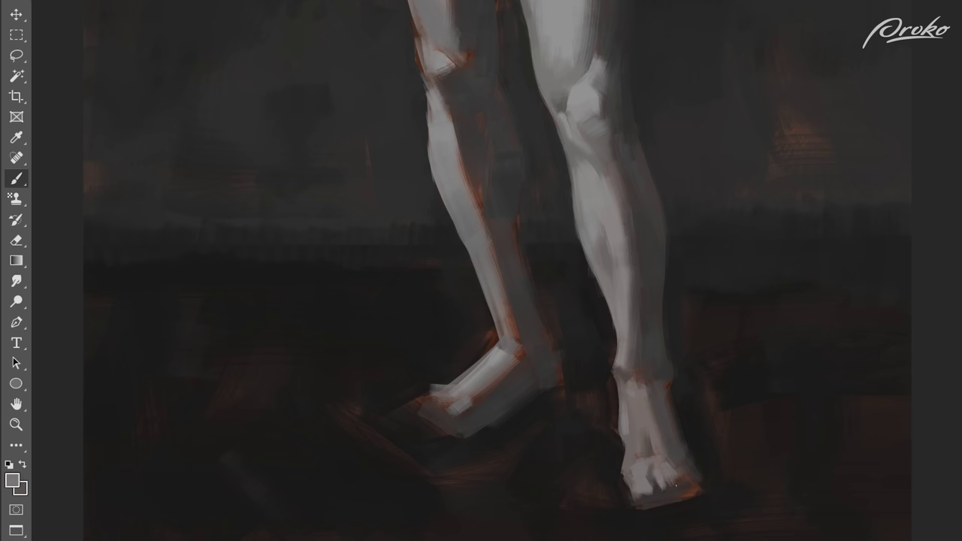
drag(661, 485, 678, 493)
Model the tendons and knuckles above the front foot's toes with sampled greys.
alt+click(660, 468)
drag(655, 448, 657, 461)
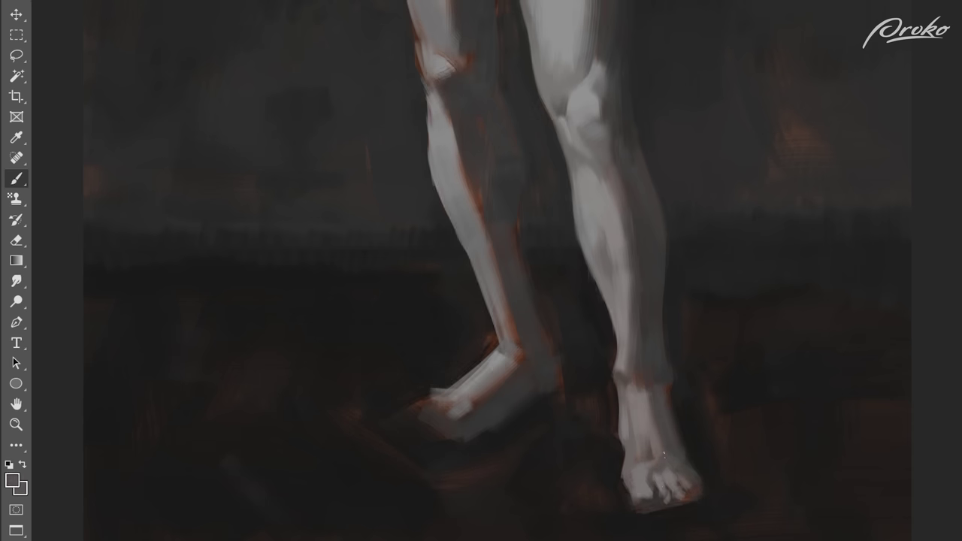
alt+click(662, 465)
alt+click(658, 471)
alt+click(651, 450)
drag(654, 457, 641, 448)
Refine the front foot's big toe and clean the toes' outer edge with sampled light and dark greys.
alt+click(649, 480)
alt+click(651, 506)
drag(651, 492, 641, 486)
alt+click(643, 487)
alt+click(631, 503)
alt+click(618, 487)
alt+click(630, 485)
drag(634, 497, 637, 512)
alt+click(645, 519)
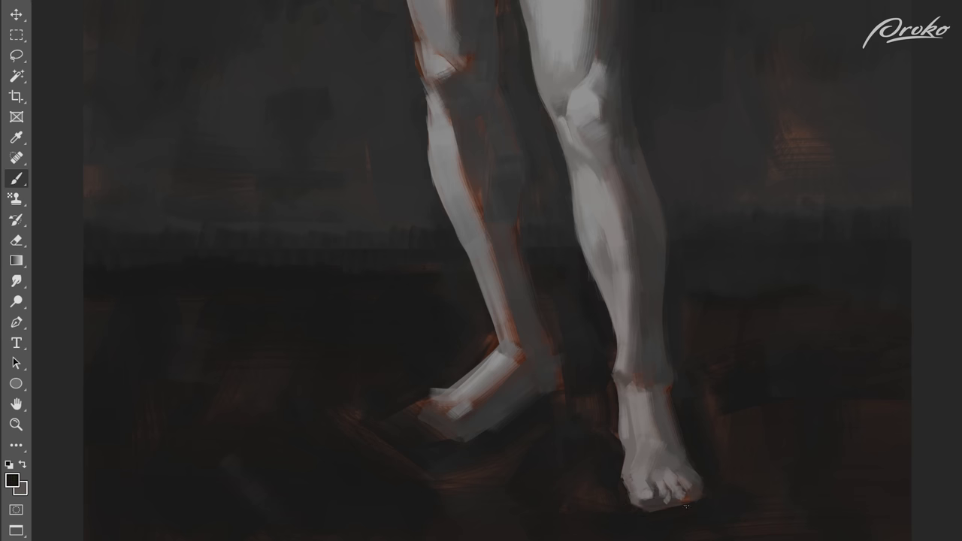
Blend the front foot's ankle into the instep with sampled greys.
alt+click(643, 400)
drag(652, 391, 636, 396)
alt+click(647, 391)
alt+click(641, 392)
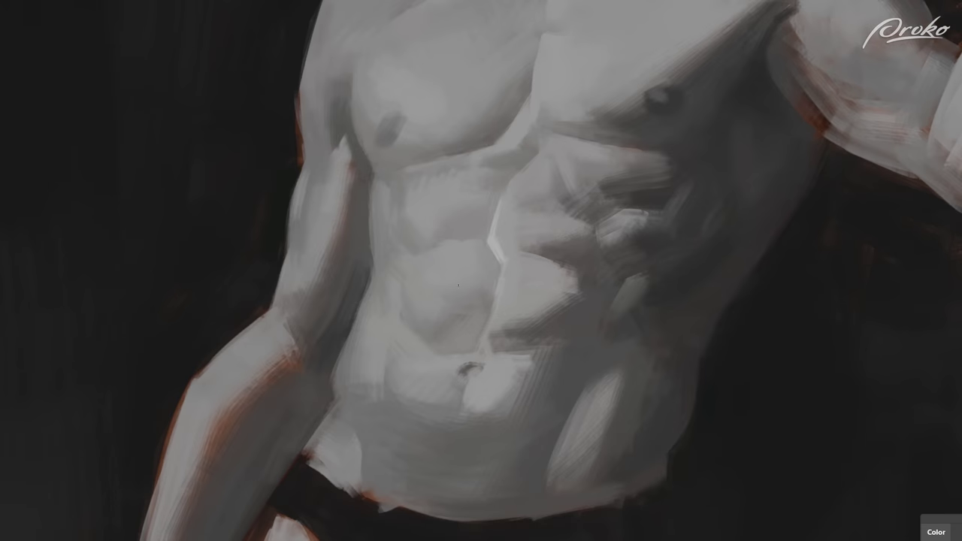
Paint the side of the waist and the shadow gap beside the lowered arm with sampled greys.
alt+click(378, 347)
drag(371, 314, 356, 367)
alt+click(354, 288)
drag(354, 314, 338, 373)
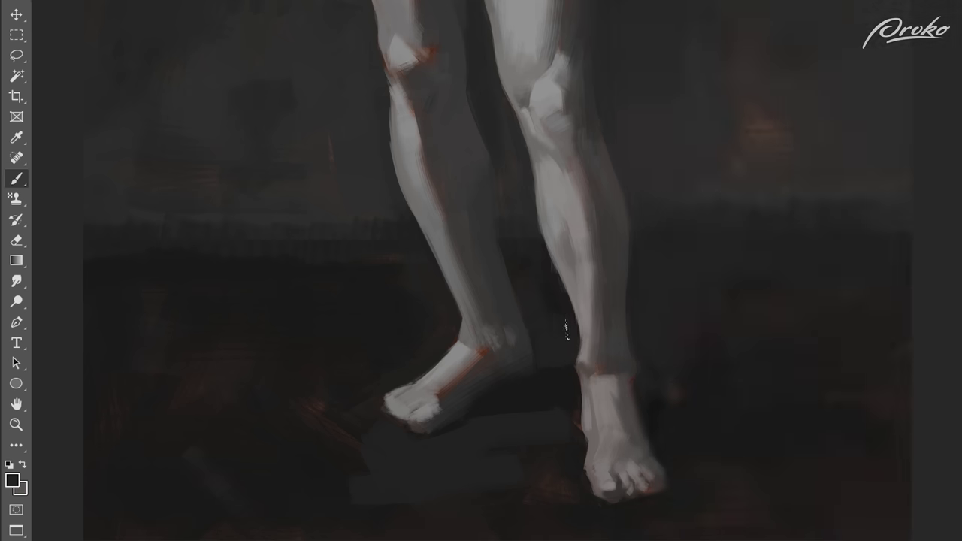
Commit the spearhead's transform and create a new layer named SpearHandle.
mouse_move(417, 366)
mouse_down()
mouse_move(356, 284)
mouse_move(282, 296)
mouse_move(307, 275)
mouse_up()
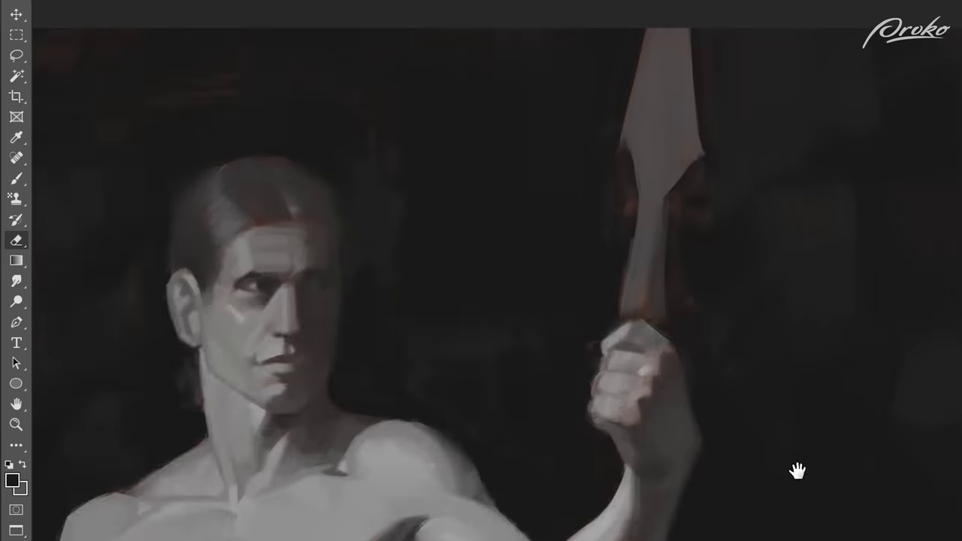
key(z)
alt+click(790, 480)
key(ctrl+shift+n)
text(SpearHandle)
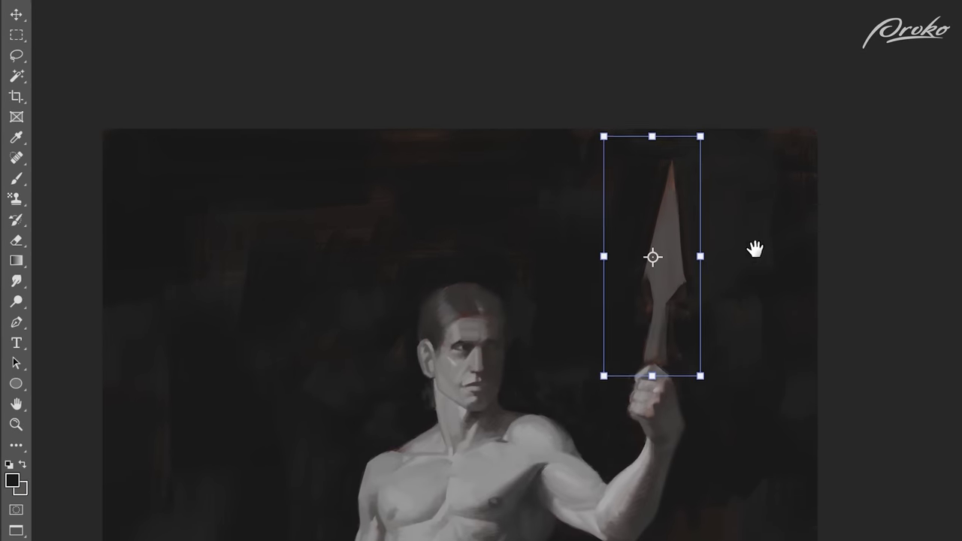
drag(756, 249, 776, 112)
key(Return)
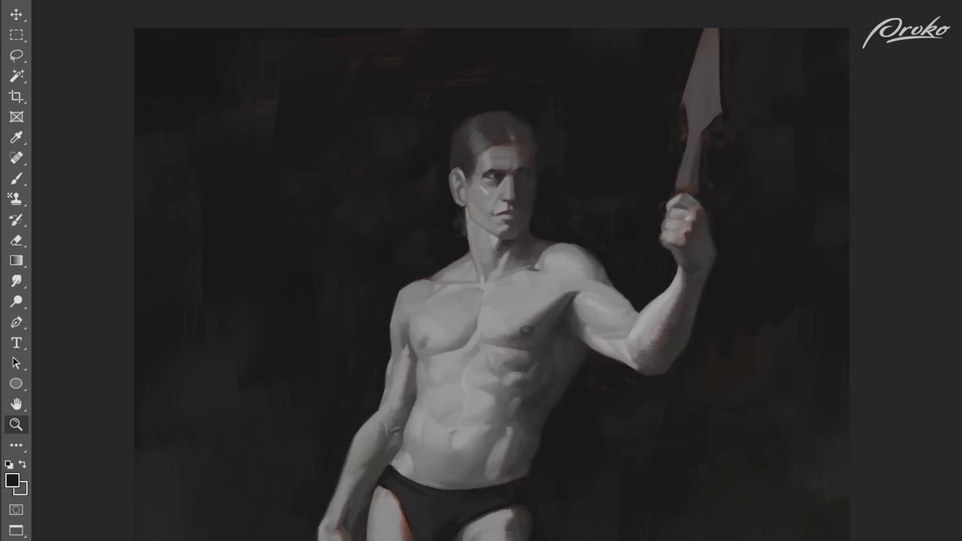
Outline a long straight spear shaft from the fist downward with the Pen tool and convert it to a selection.
key(p)
click(679, 196)
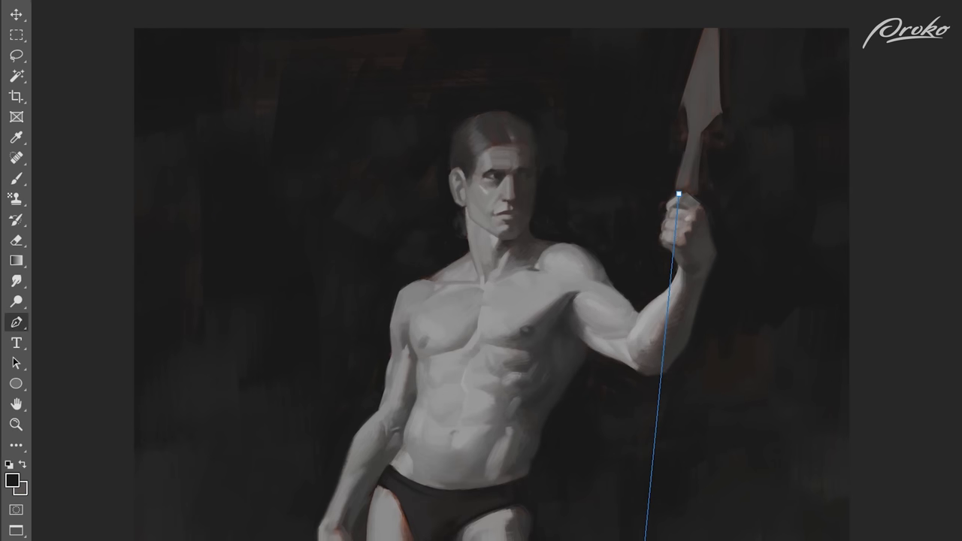
click(689, 195)
right_click(618, 53)
click(687, 98)
key(Return)
Fill the shaft selection with near-black, deselect it, and add a layer mask to SpearHandle.
click(856, 539)
key(ctrl+z)
key(alt+BackSpace)
key(ctrl+d)
click(856, 540)
mouse_move(647, 105)
mouse_down()
mouse_move(633, 268)
mouse_move(644, 302)
mouse_up()
Rotate the spearhead on Layer 2 about a pivot at the fist so that it lines up with the shaft.
click(850, 164)
key(ctrl+t)
alt+click(552, 151)
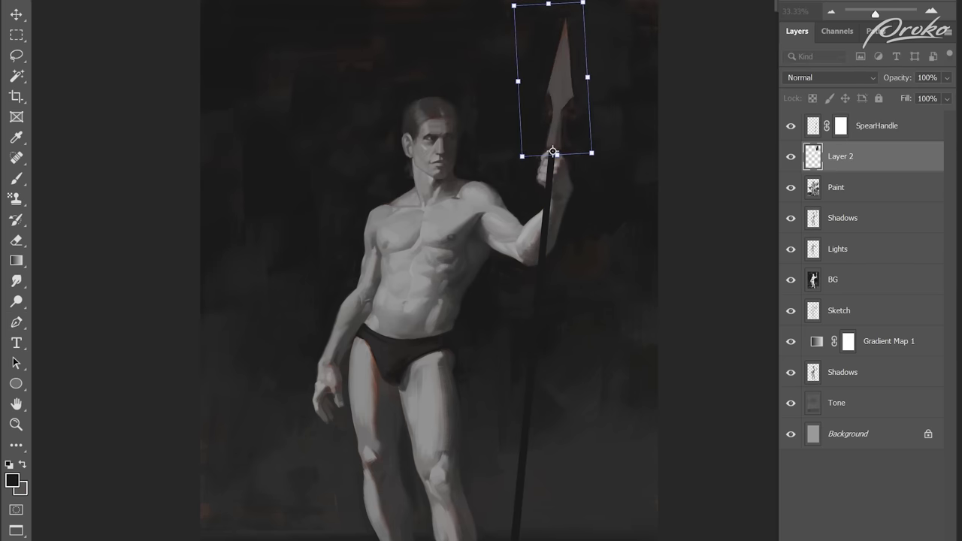
key(Return)
Paint a grey highlight along the spear shaft from beneath the fist down to its base.
scroll(769, 139, down, 4)
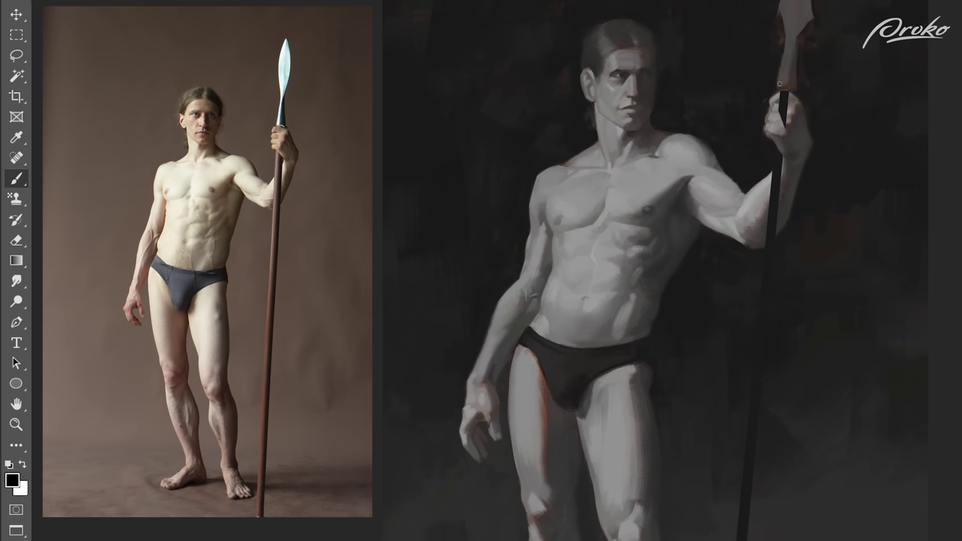
drag(774, 160, 800, 66)
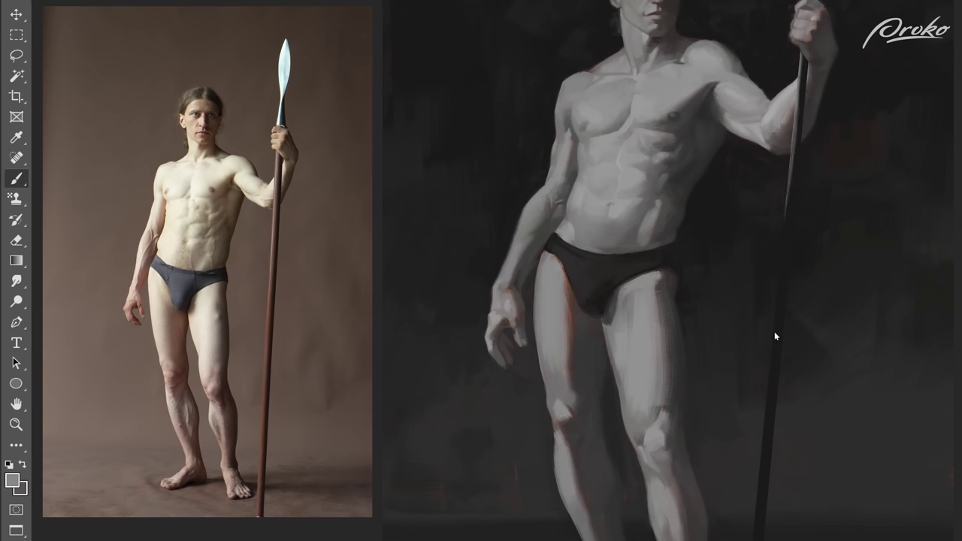
drag(798, 350, 809, 185)
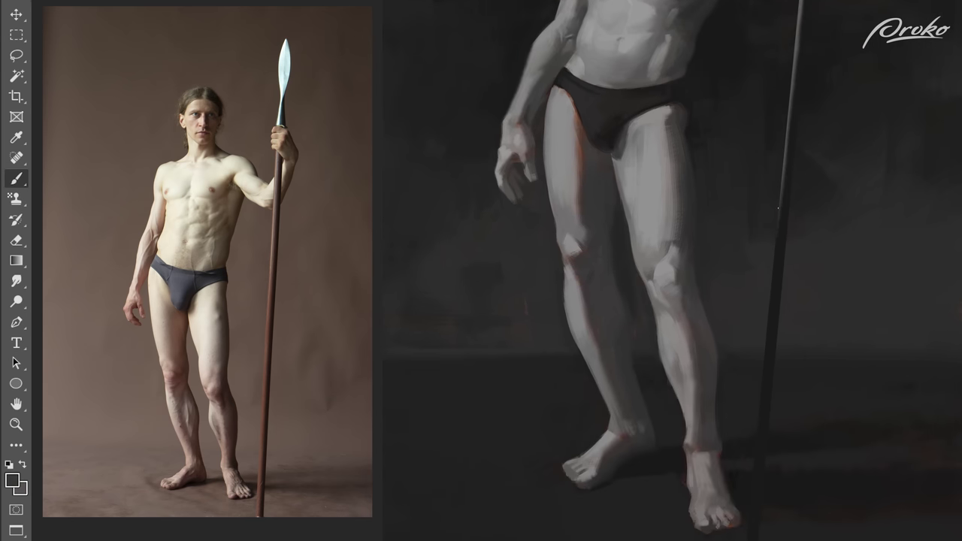
scroll(761, 370, down, 5)
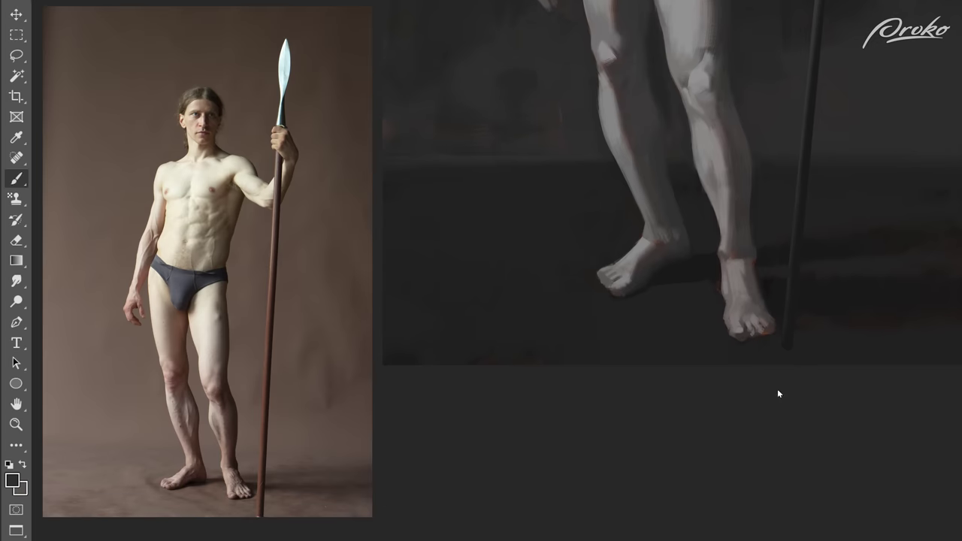
scroll(888, 137, up, 15)
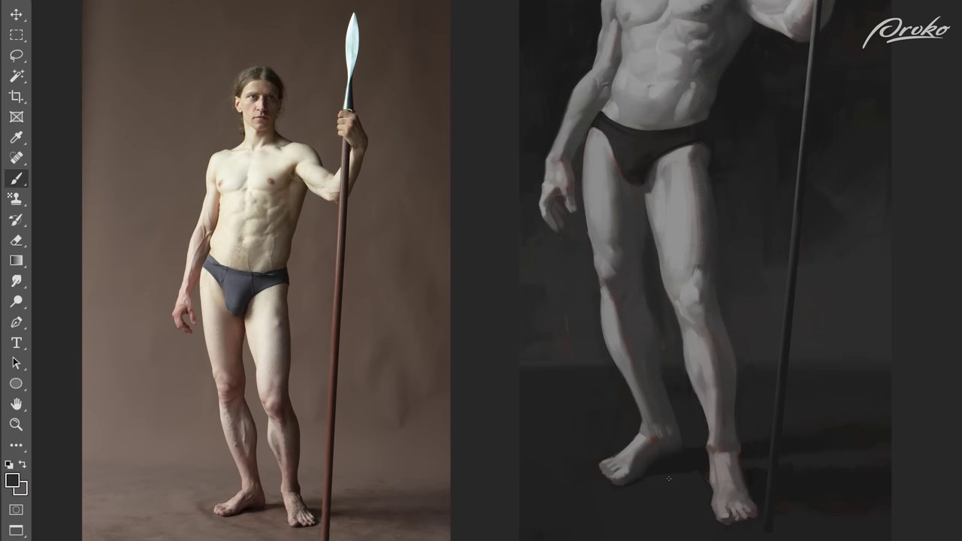
key(z)
drag(864, 146, 818, 246)
key(b)
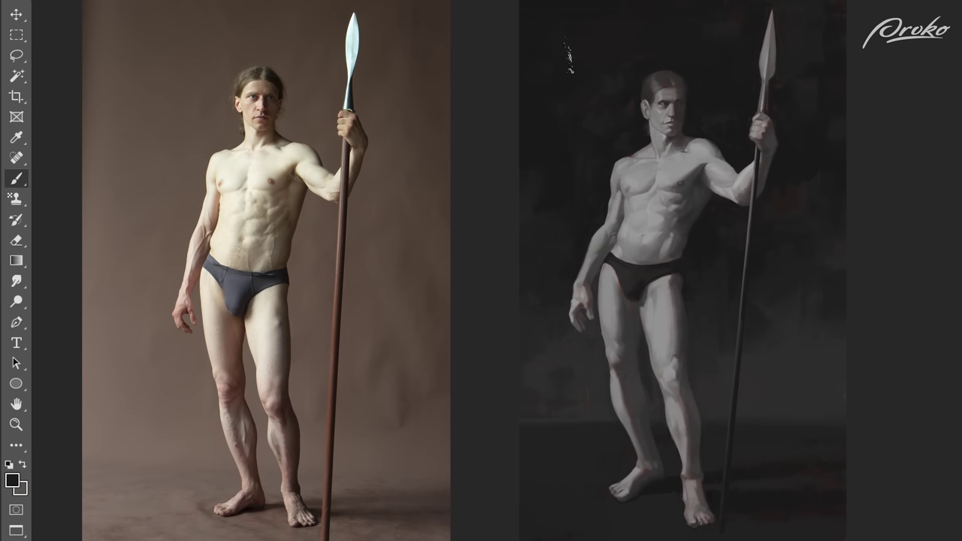